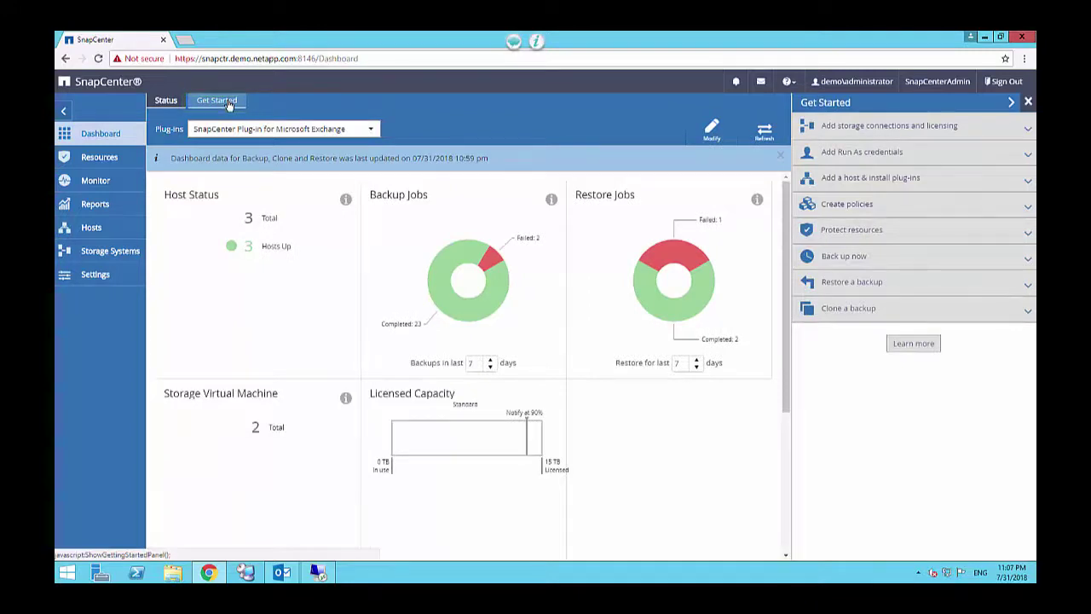
# - Review the Protect resources guidance and the resource types and views available for the Exchange Server resources
pyautogui.click(1011, 231)
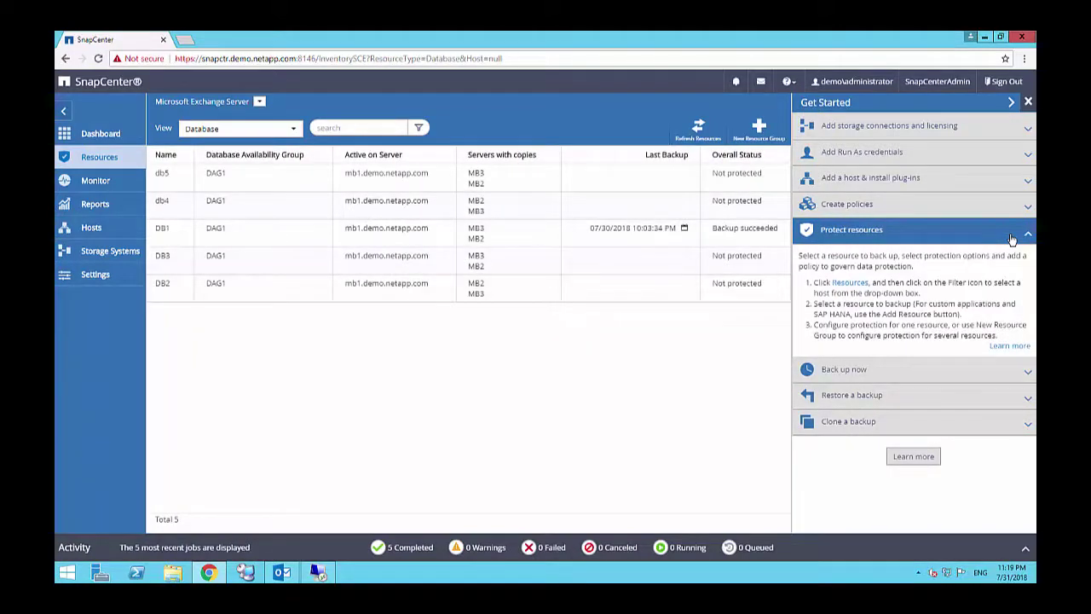
pyautogui.click(1028, 103)
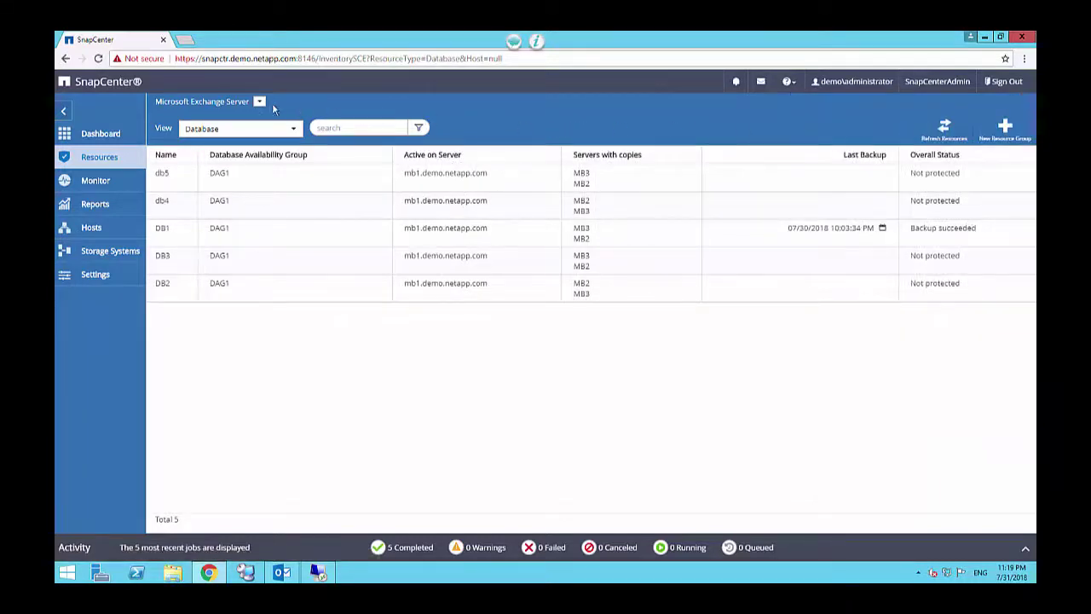
pyautogui.click(259, 102)
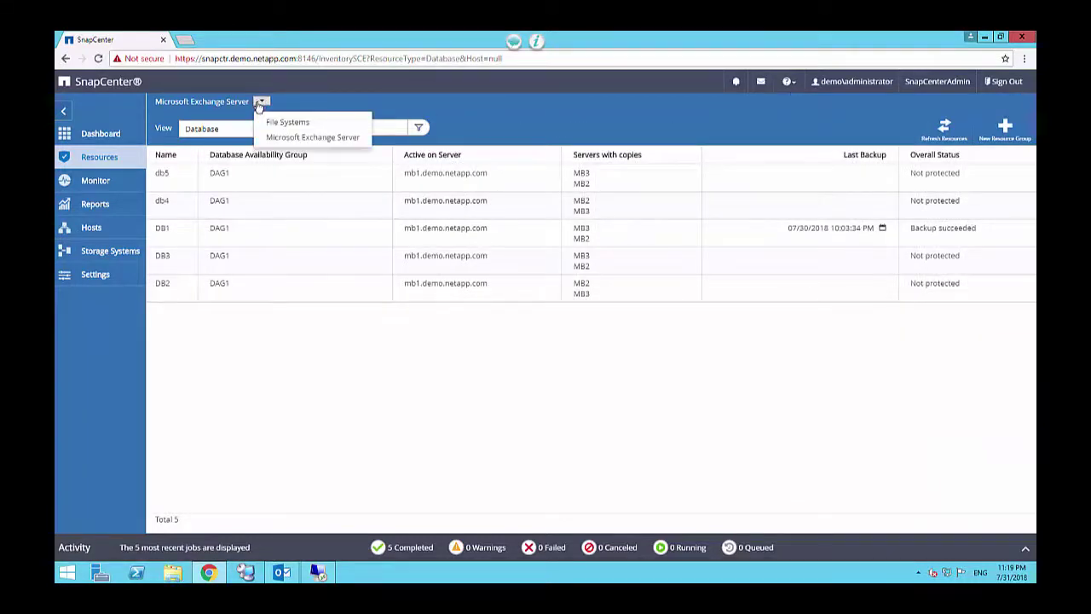
pyautogui.click(259, 102)
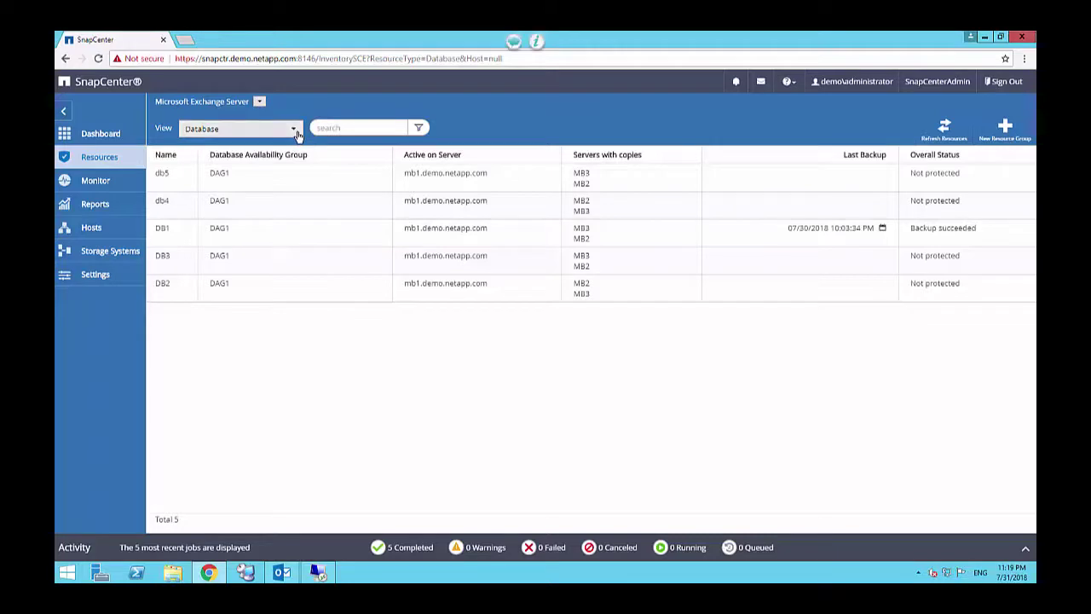
pyautogui.click(295, 131)
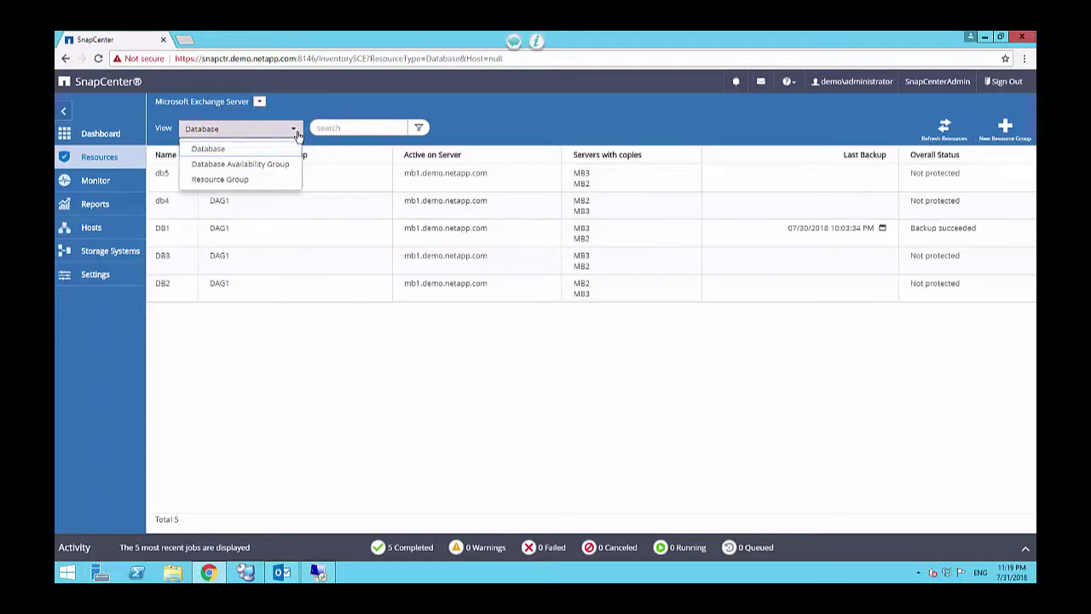
pyautogui.click(295, 131)
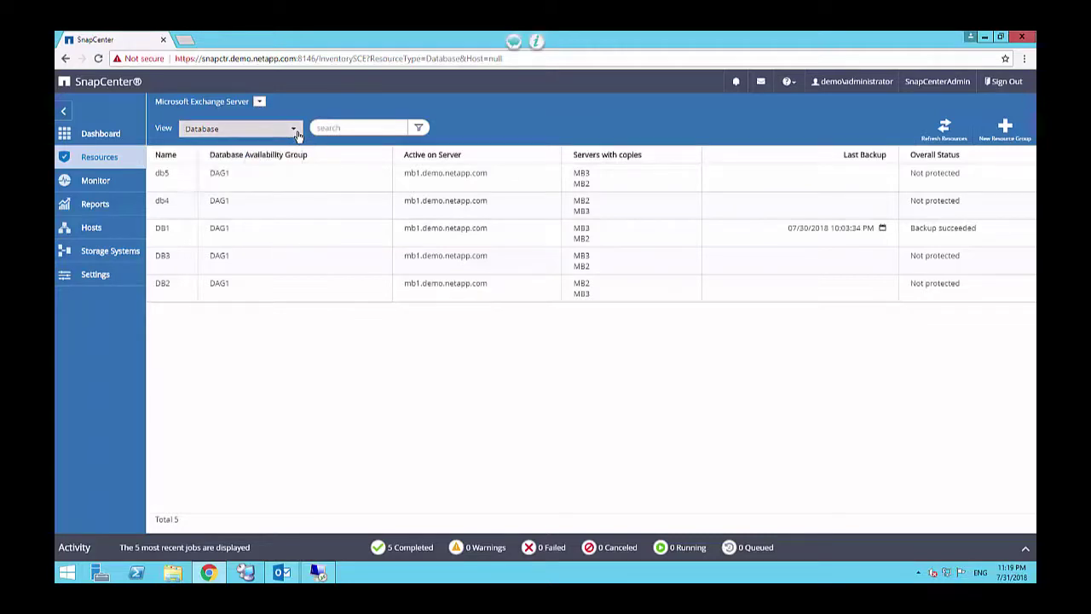
# - Open the DB1 database's topology and start configuring its protection
pyautogui.click(219, 235)
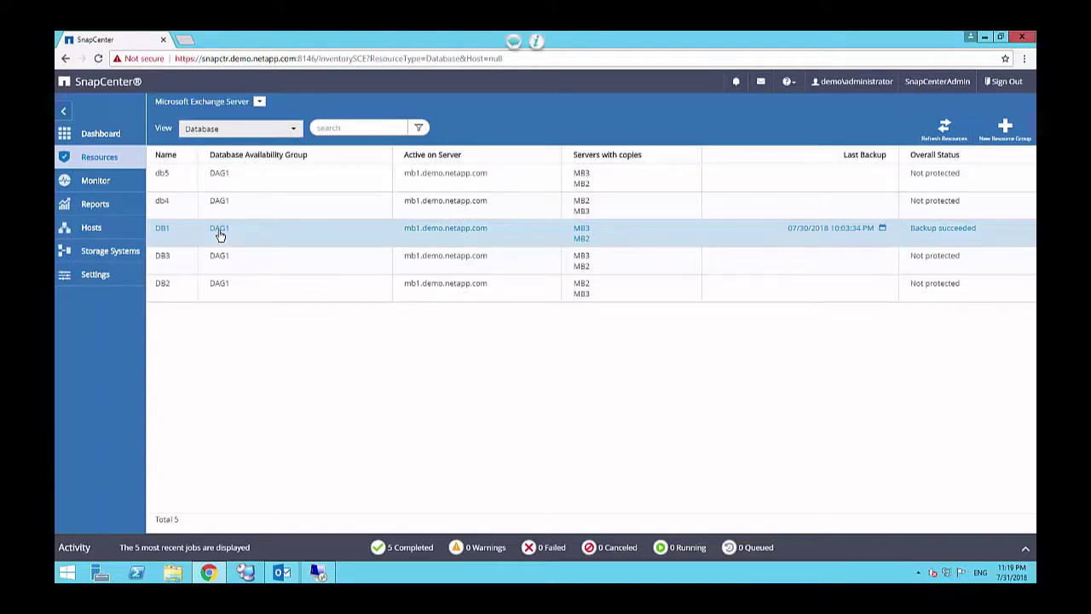
pyautogui.click(219, 235)
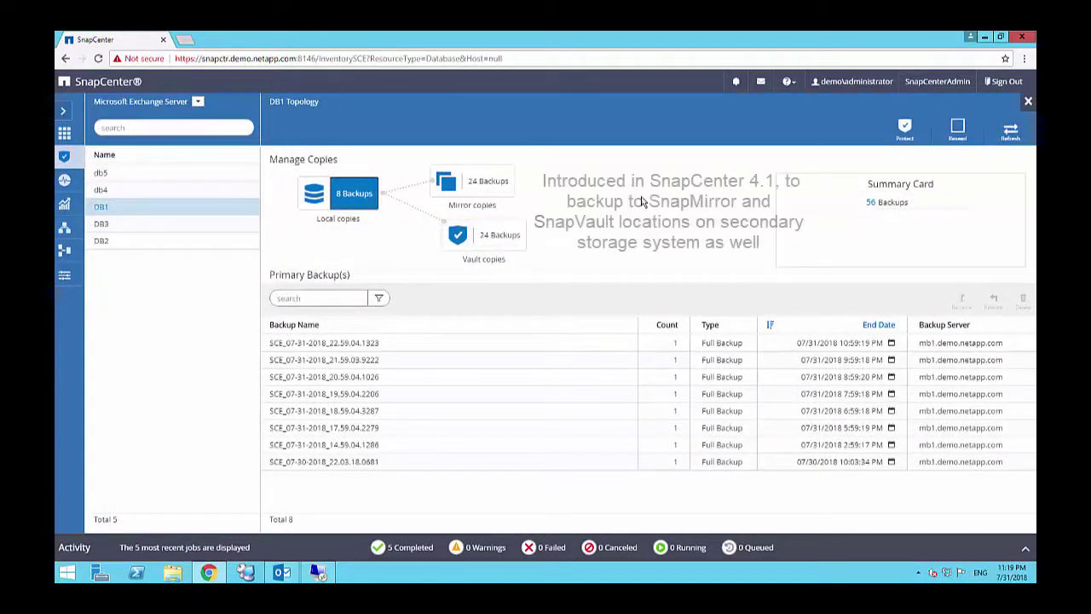
pyautogui.click(903, 130)
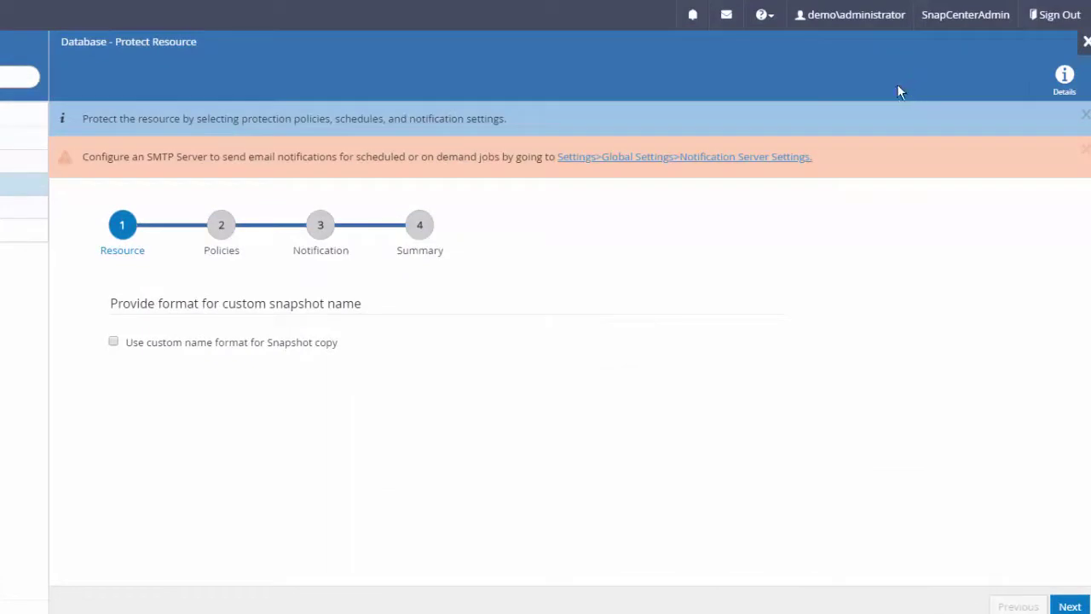
# - Enable a custom Snapshot copy name format starting with $CustomText, using the text "SnapCenter for Exchange"
pyautogui.click(115, 342)
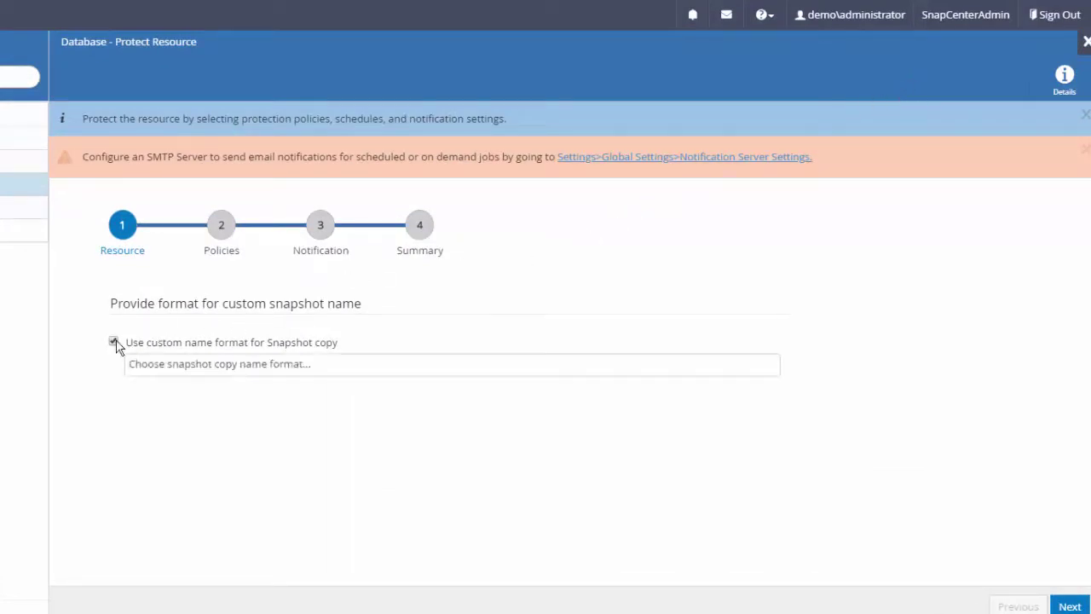
pyautogui.click(185, 363)
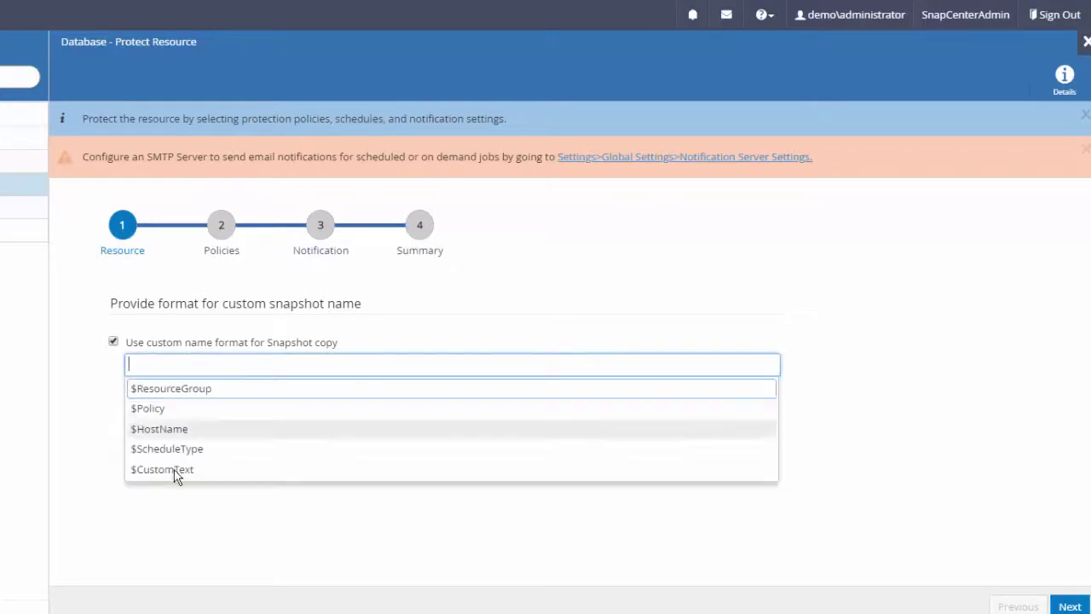
pyautogui.click(175, 471)
pyautogui.click(190, 389)
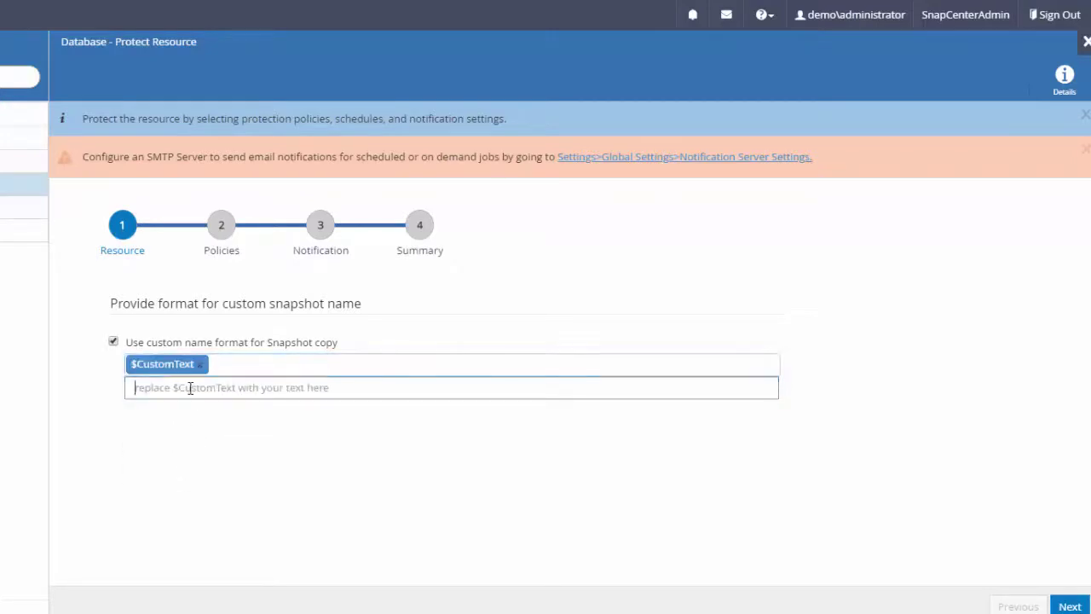
pyautogui.write('Snap')
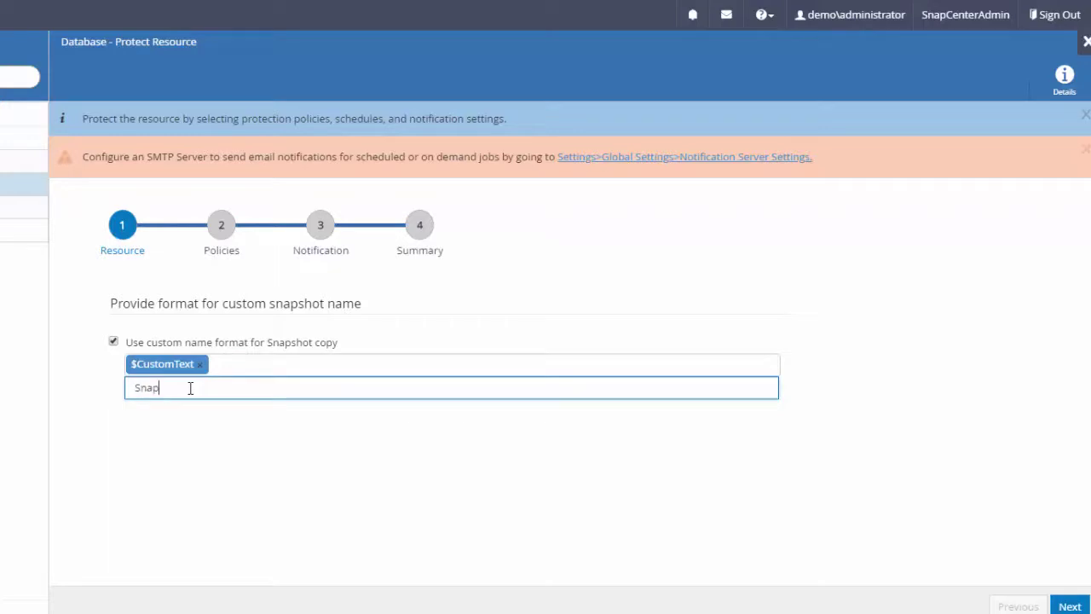
pyautogui.write('Center for Exchange')
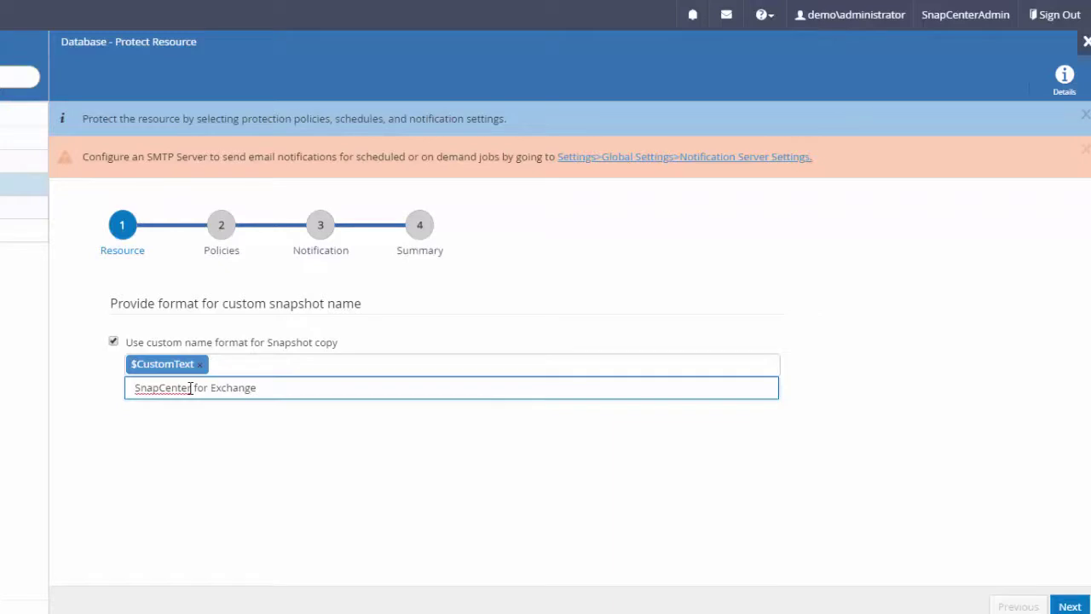
# - Add $ResourceGroup, $Policy and $HostName to the Snapshot name format and continue to the policy selection
pyautogui.click(257, 366)
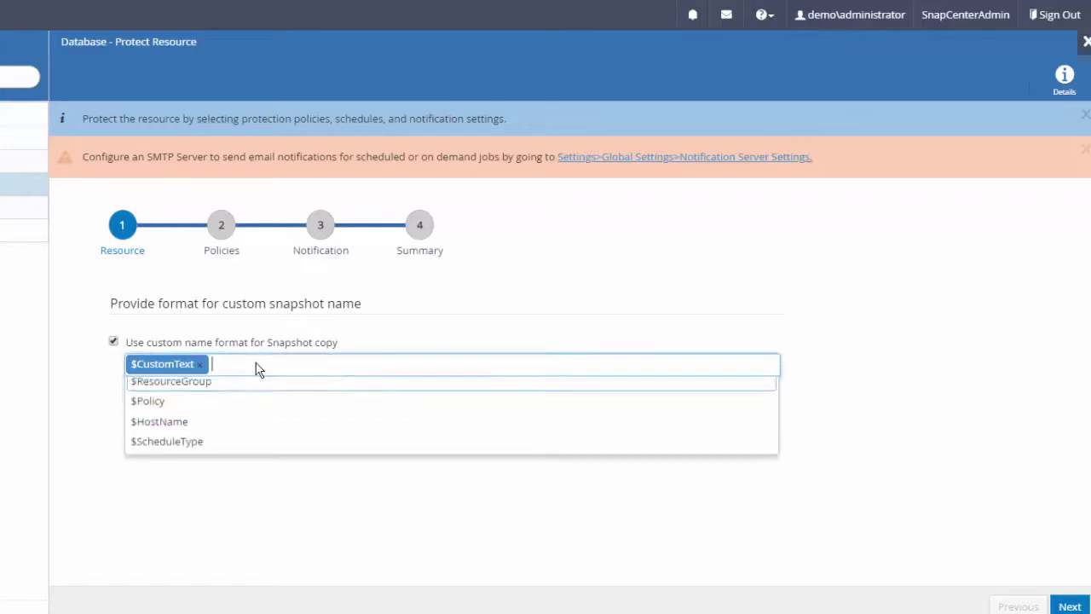
pyautogui.click(200, 393)
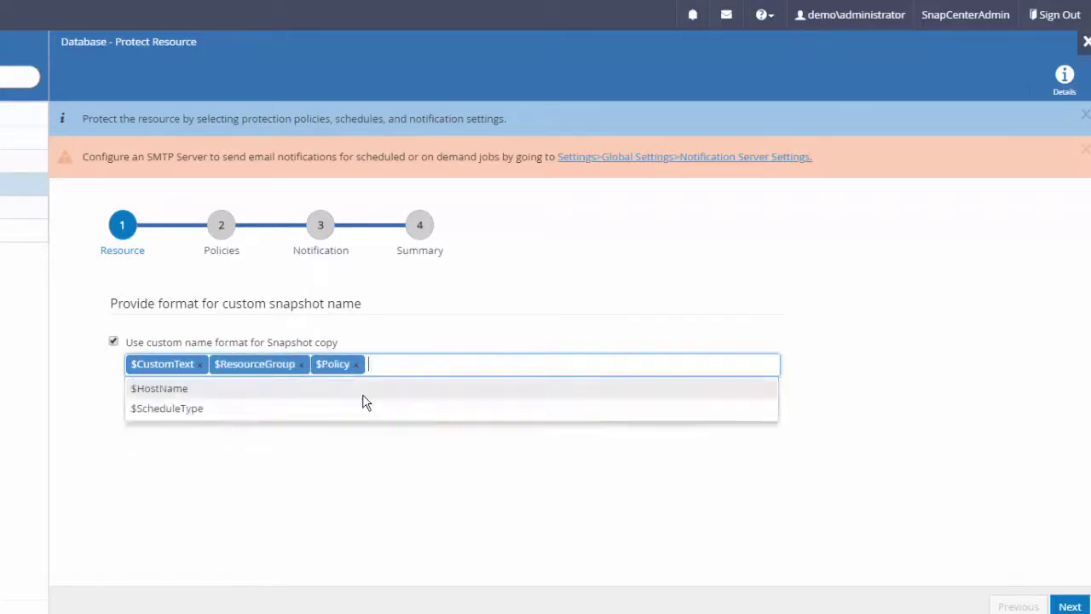
pyautogui.click(363, 395)
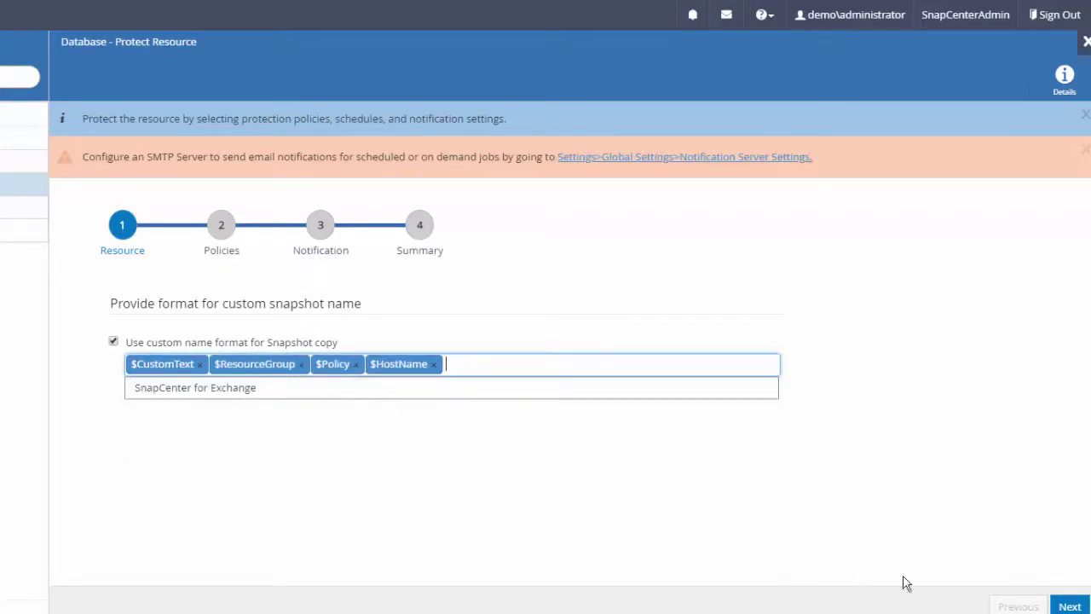
pyautogui.click(1067, 606)
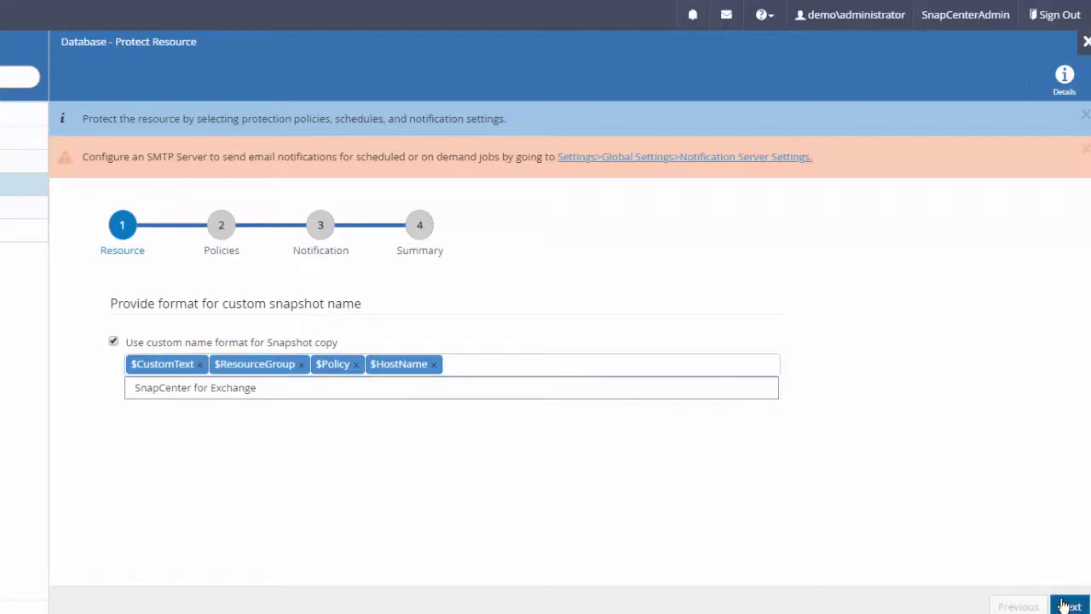
pyautogui.click(1067, 605)
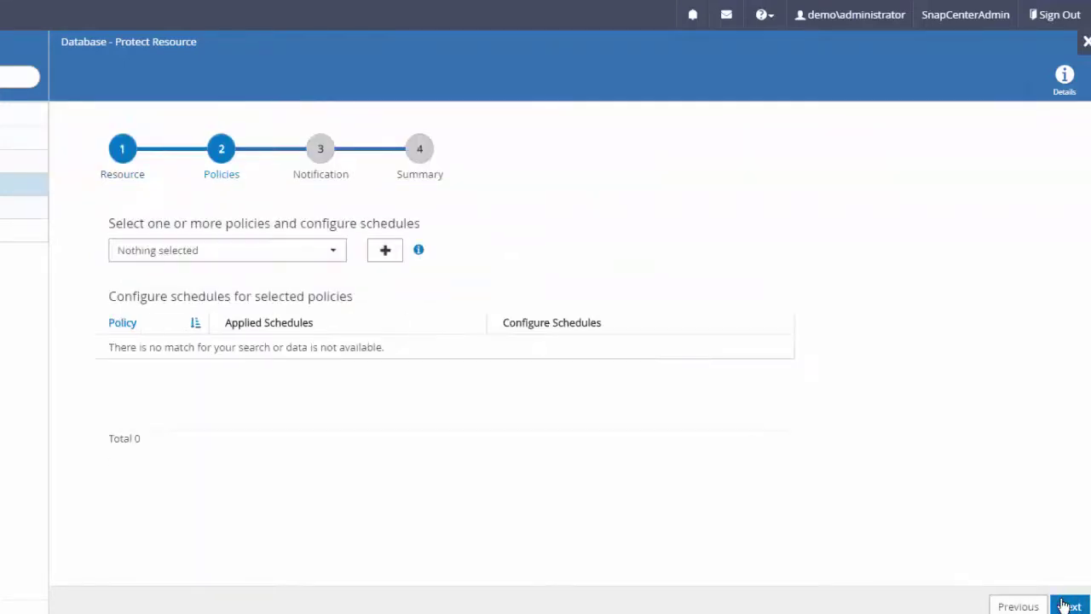
# - Create a new backup policy named "Full backup and transaction log" with the description "Full backup with transaction logs"
pyautogui.click(340, 257)
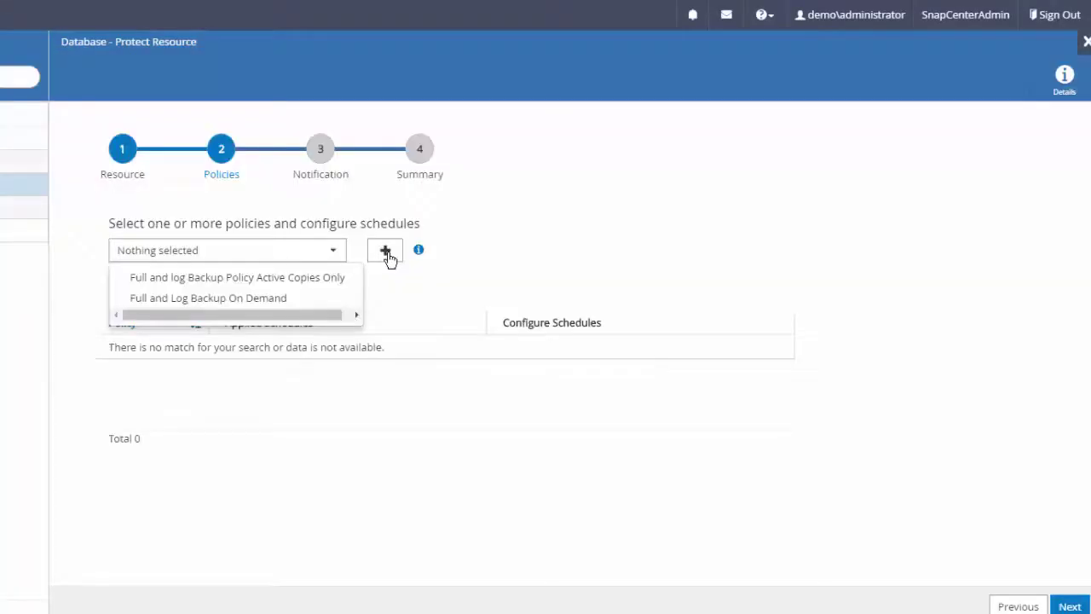
pyautogui.click(385, 252)
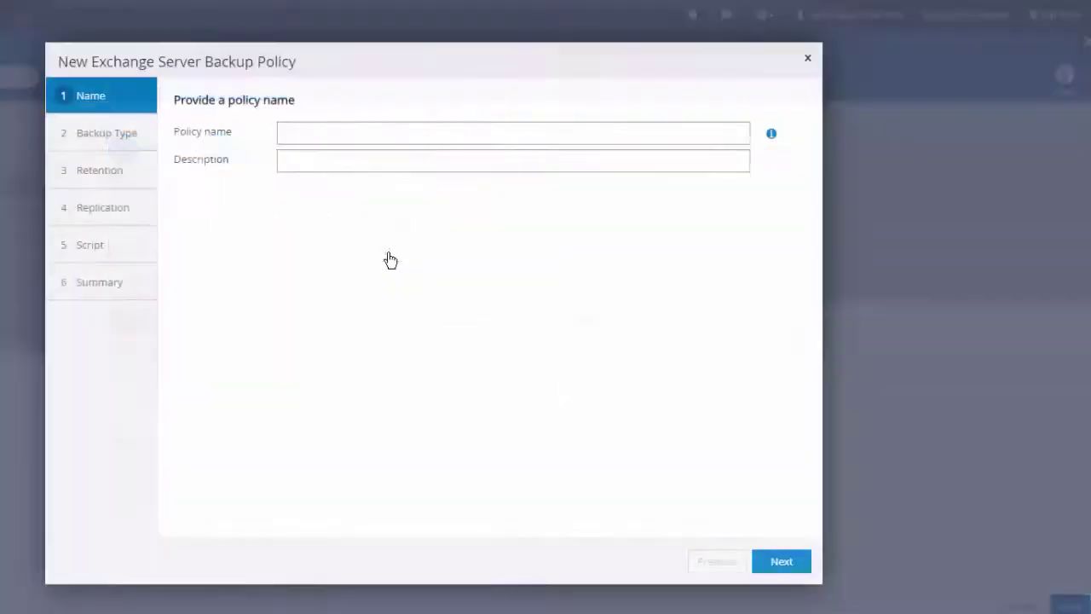
pyautogui.click(383, 132)
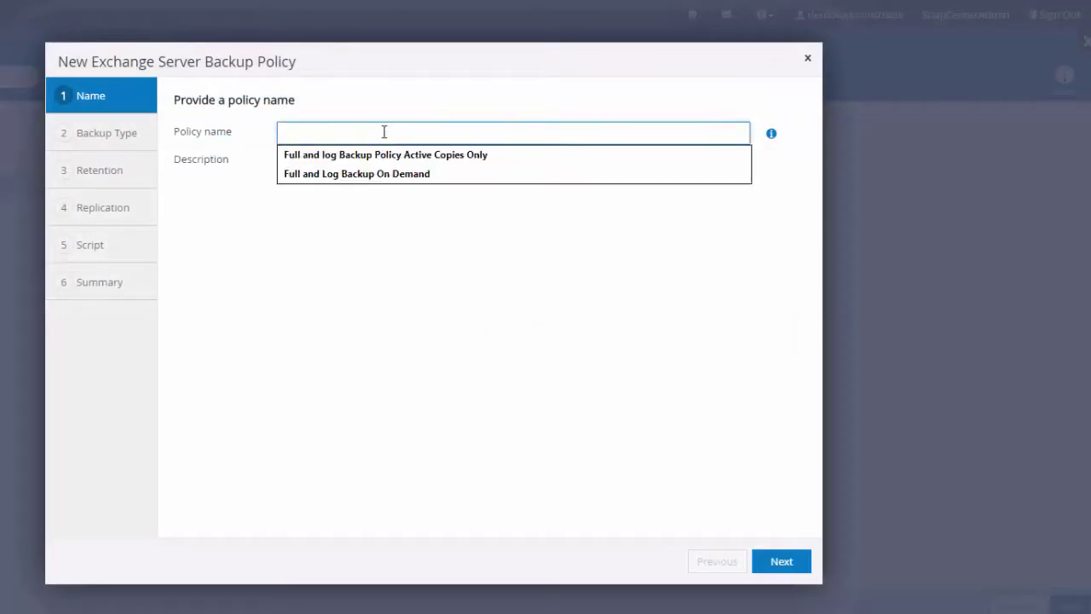
pyautogui.write('Full back')
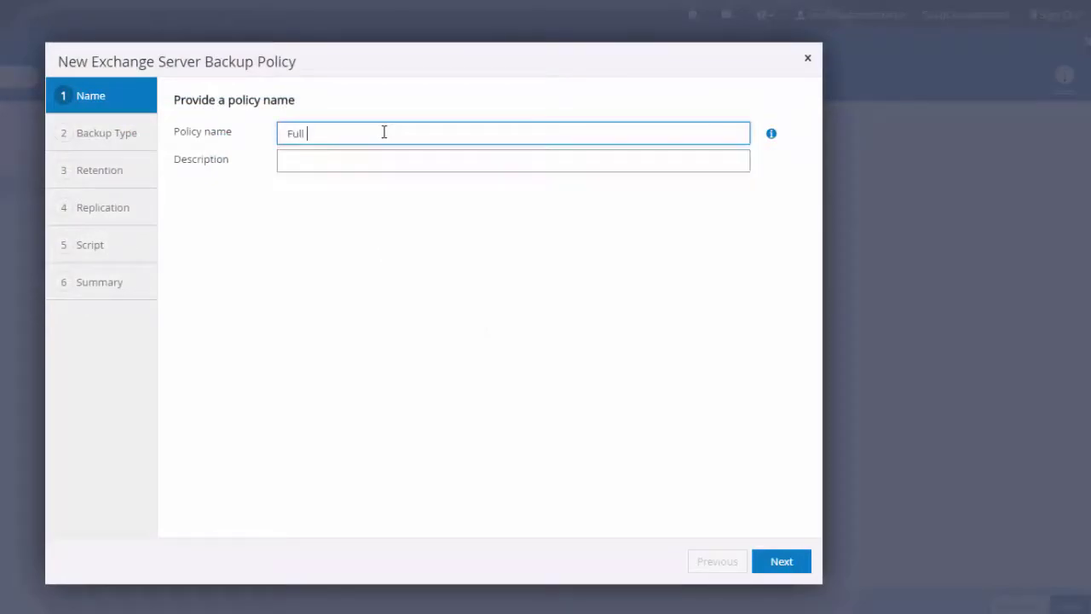
pyautogui.write('up')
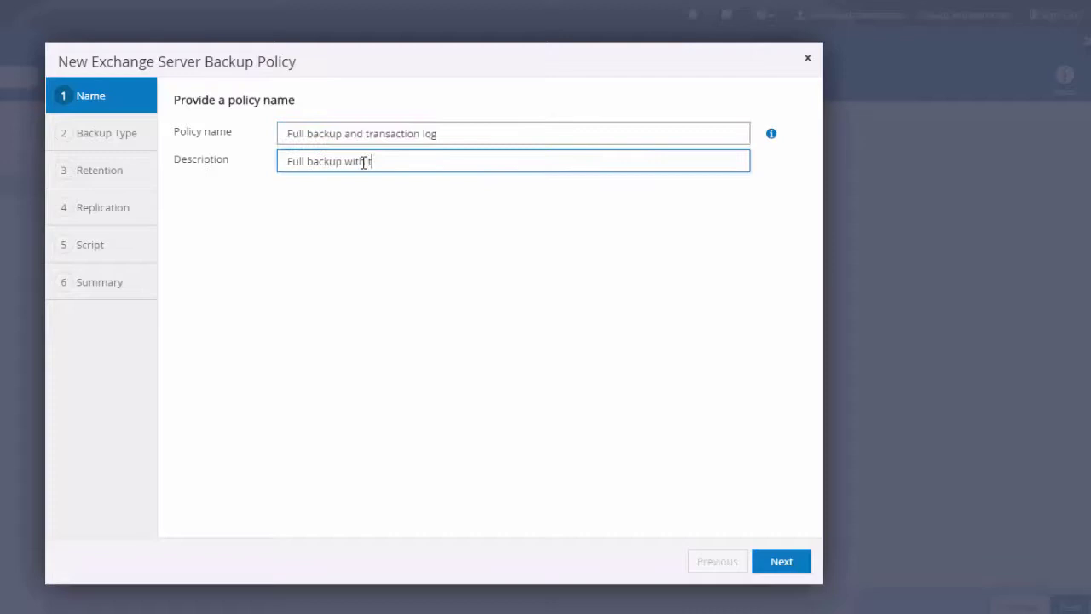
pyautogui.write('h transaction logs')
pyautogui.click(780, 562)
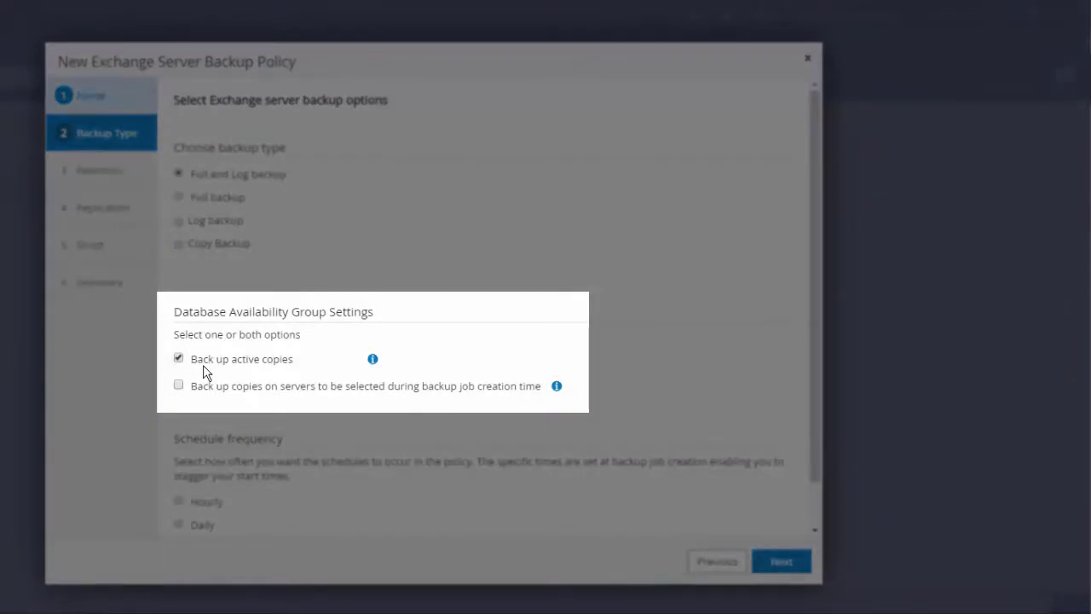
# - Also back up copies on servers selected at job creation, and schedule the policy hourly, keeping 7 Snapshot copies
pyautogui.click(179, 385)
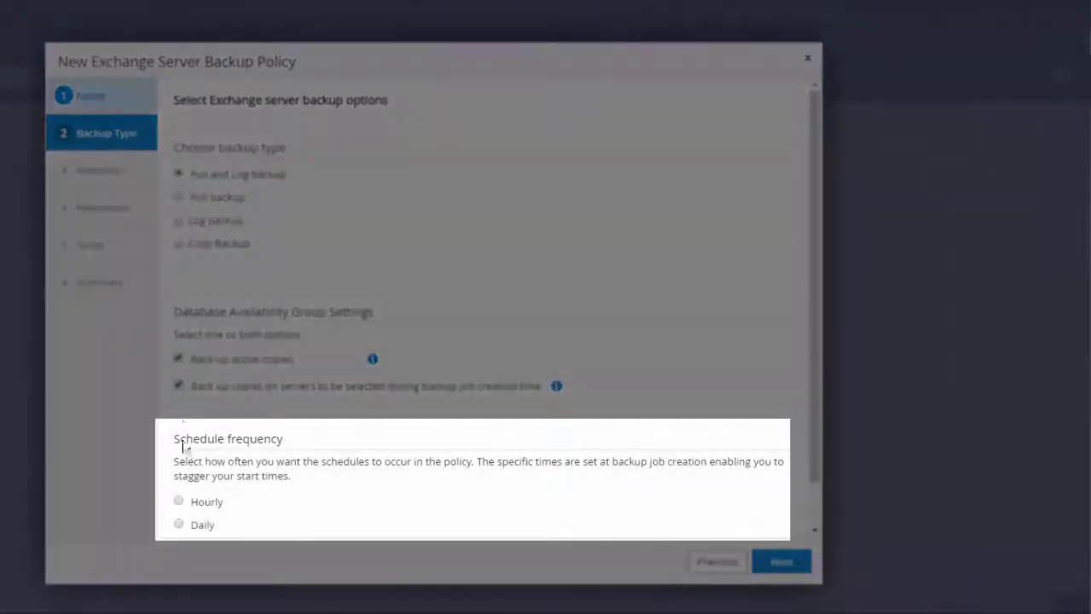
pyautogui.click(178, 501)
pyautogui.click(784, 564)
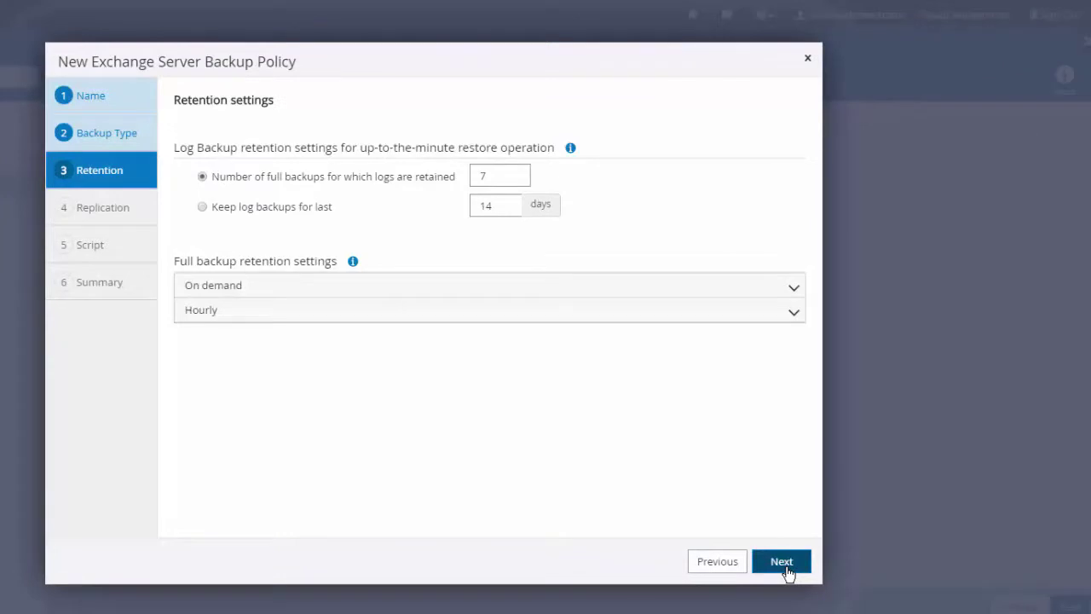
pyautogui.click(247, 313)
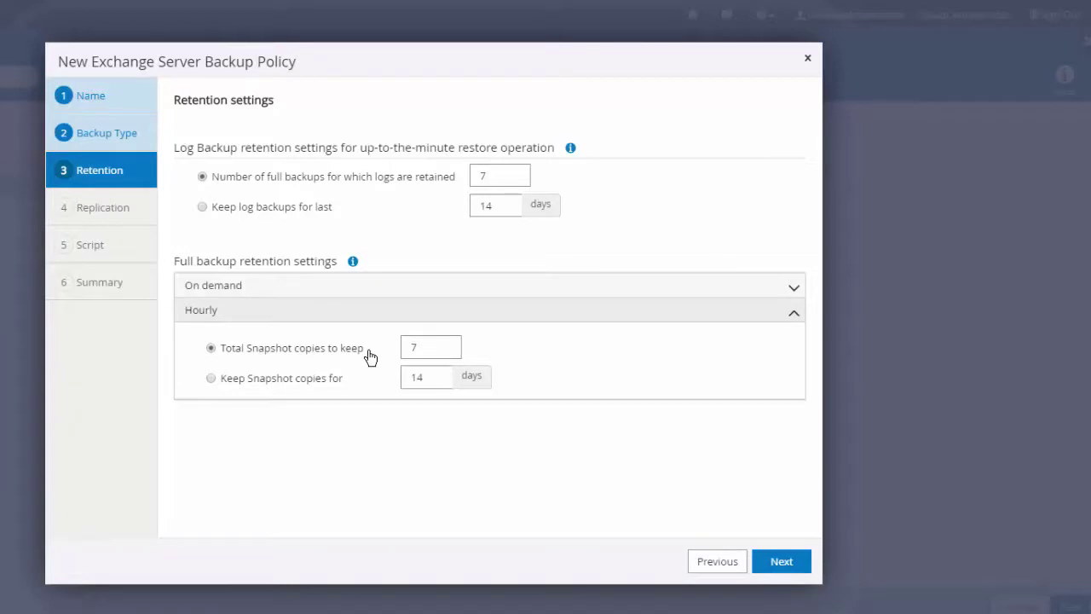
pyautogui.click(782, 564)
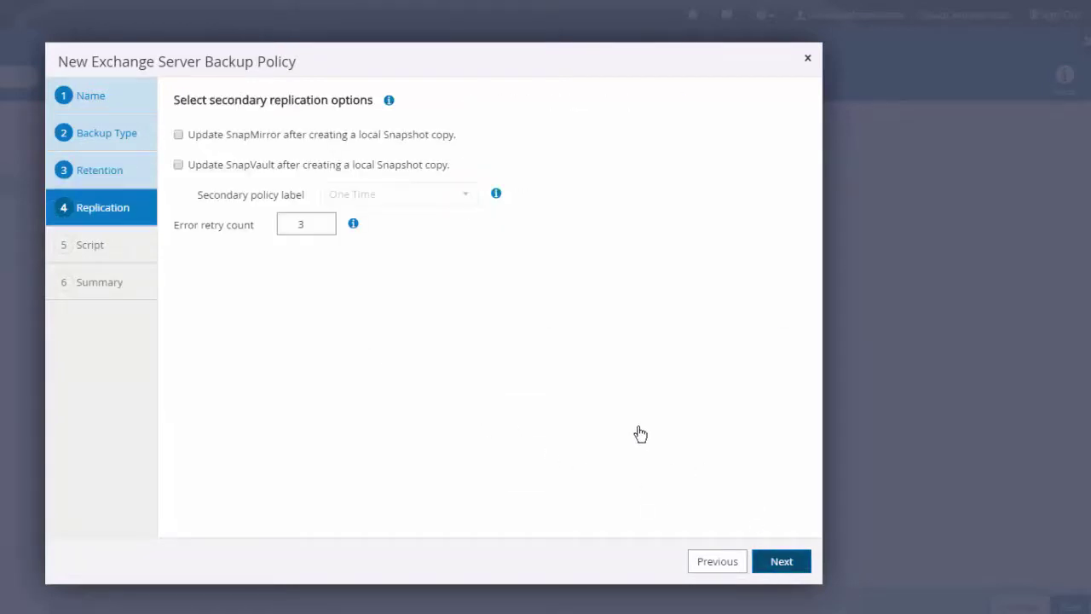
# - Enable SnapMirror and SnapVault updates with the Daily secondary policy label, and continue to the policy summary without adding scripts
pyautogui.click(178, 137)
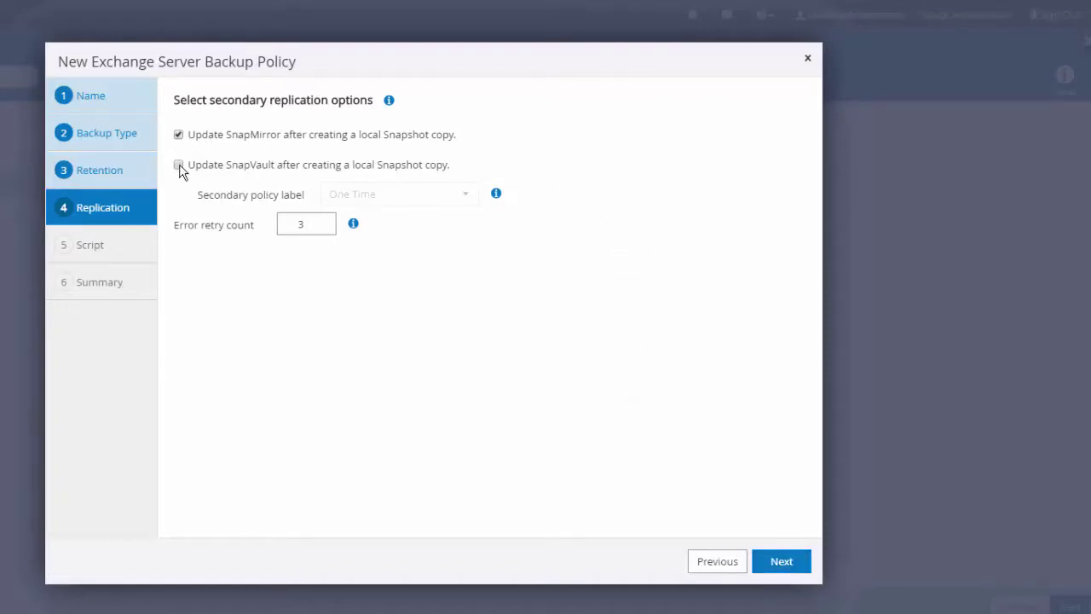
pyautogui.click(179, 166)
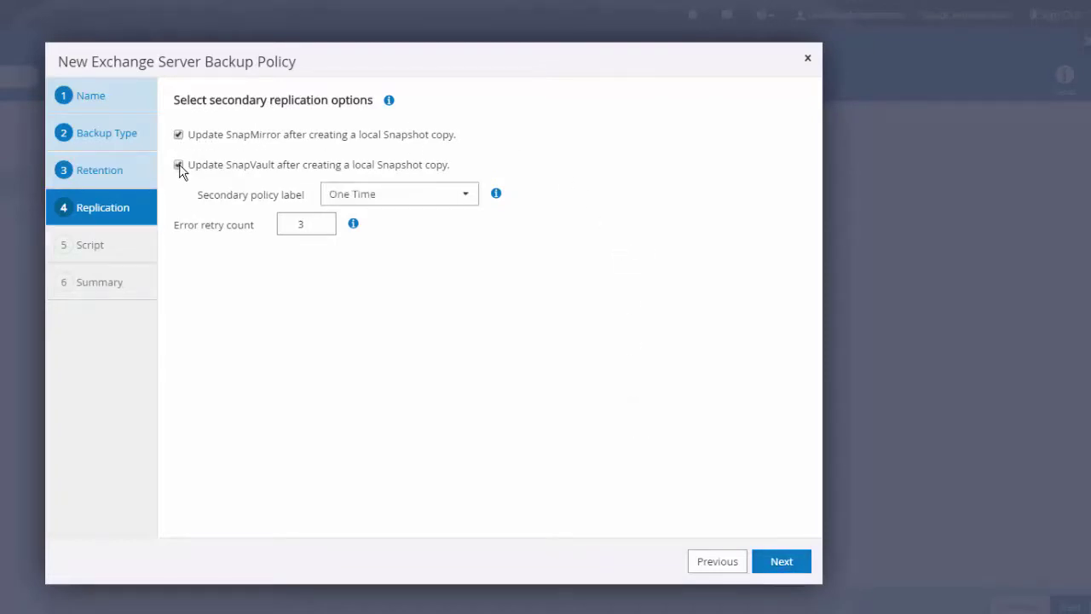
pyautogui.click(460, 200)
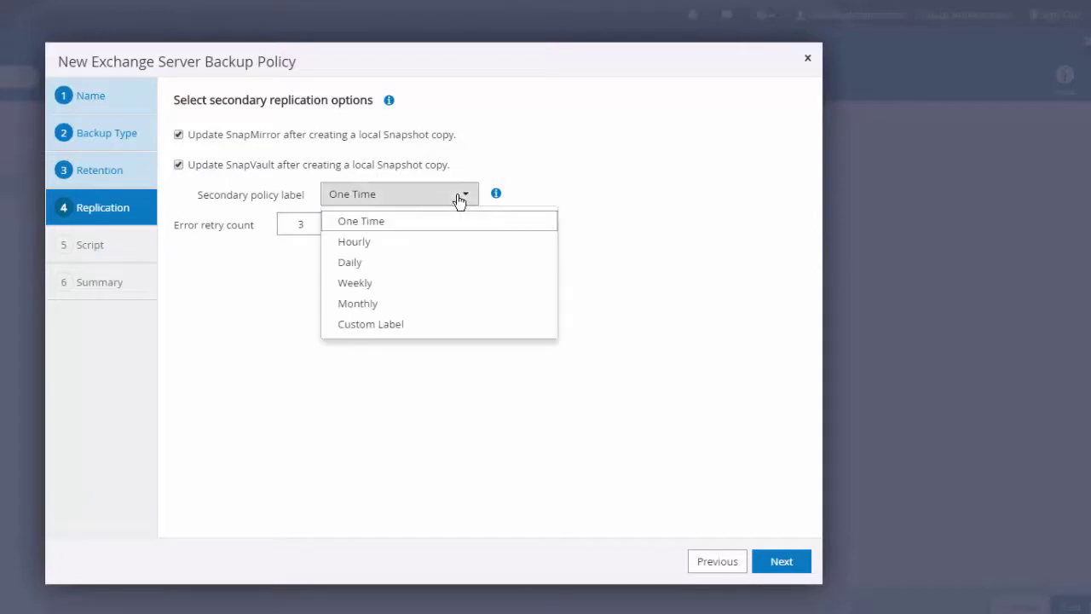
pyautogui.click(352, 262)
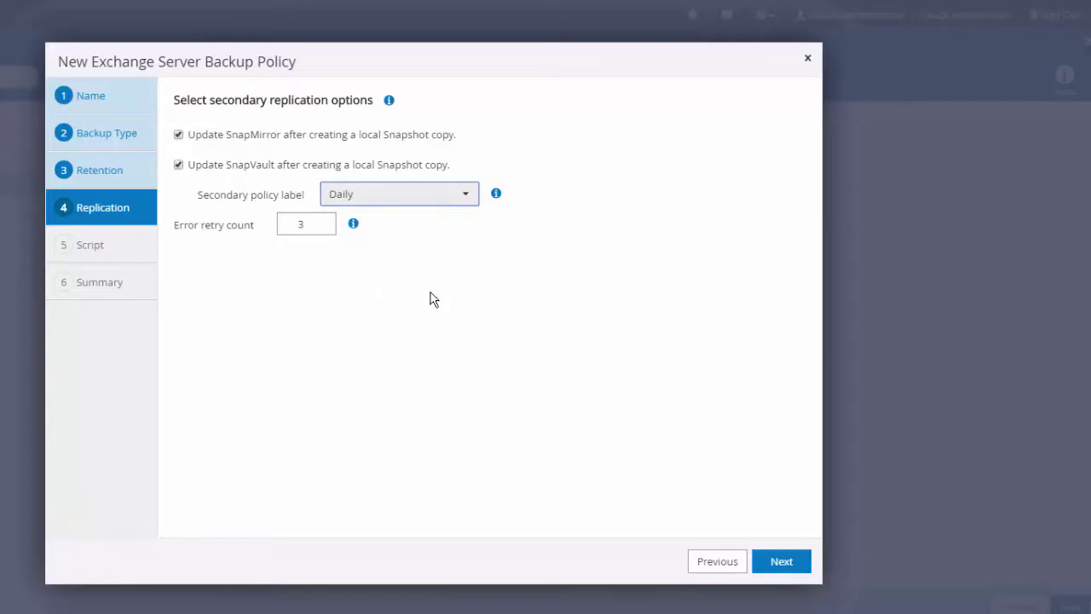
pyautogui.click(779, 562)
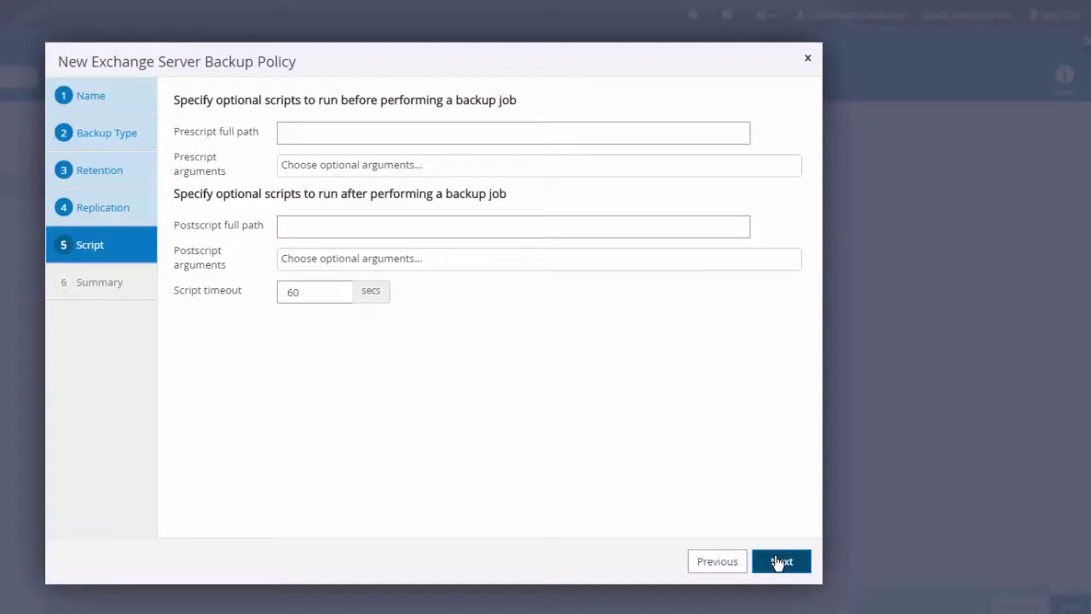
pyautogui.click(778, 563)
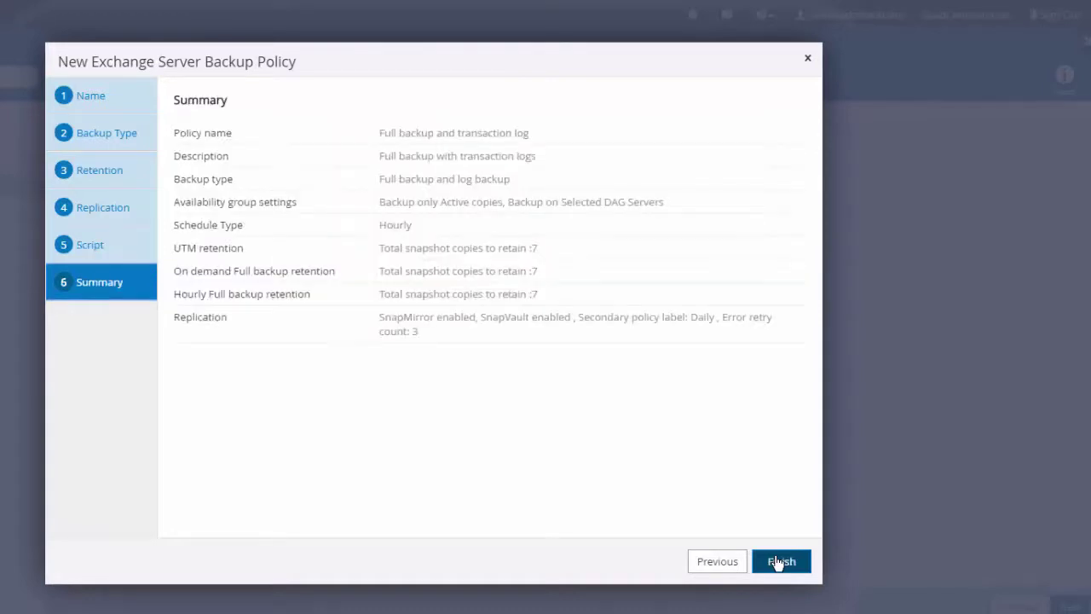
# - Finish creating the backup policy, and select mb2 and mb3 as the backup servers for the database protection
pyautogui.click(779, 563)
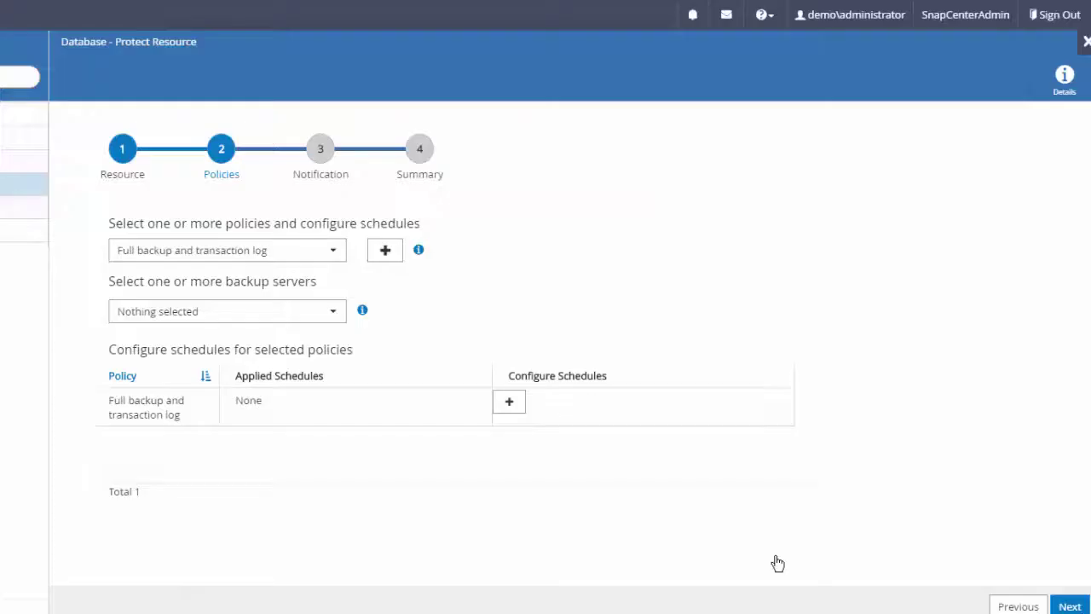
pyautogui.click(337, 253)
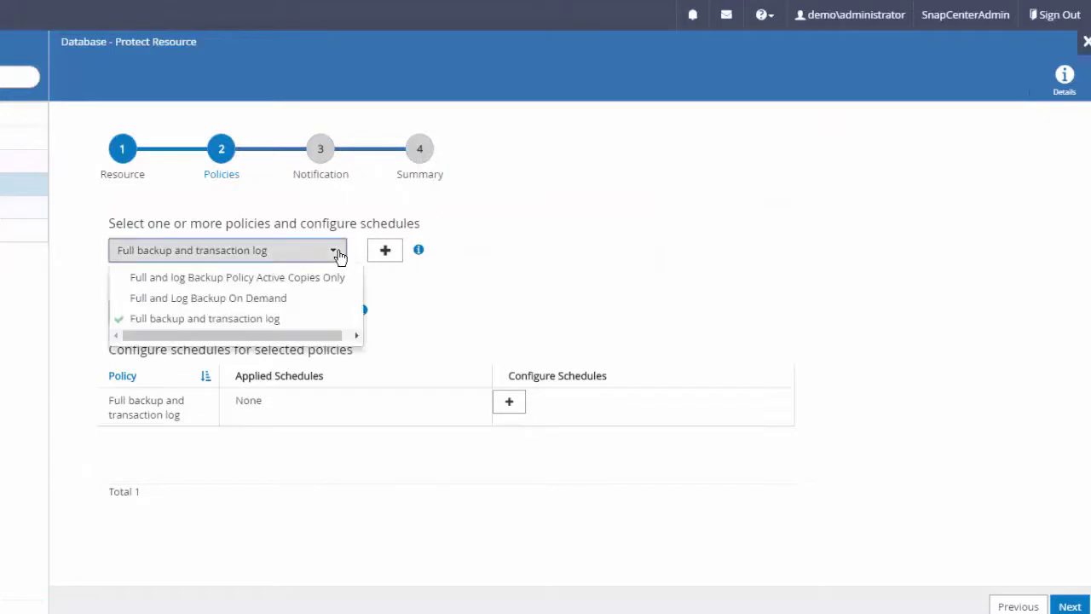
pyautogui.click(337, 253)
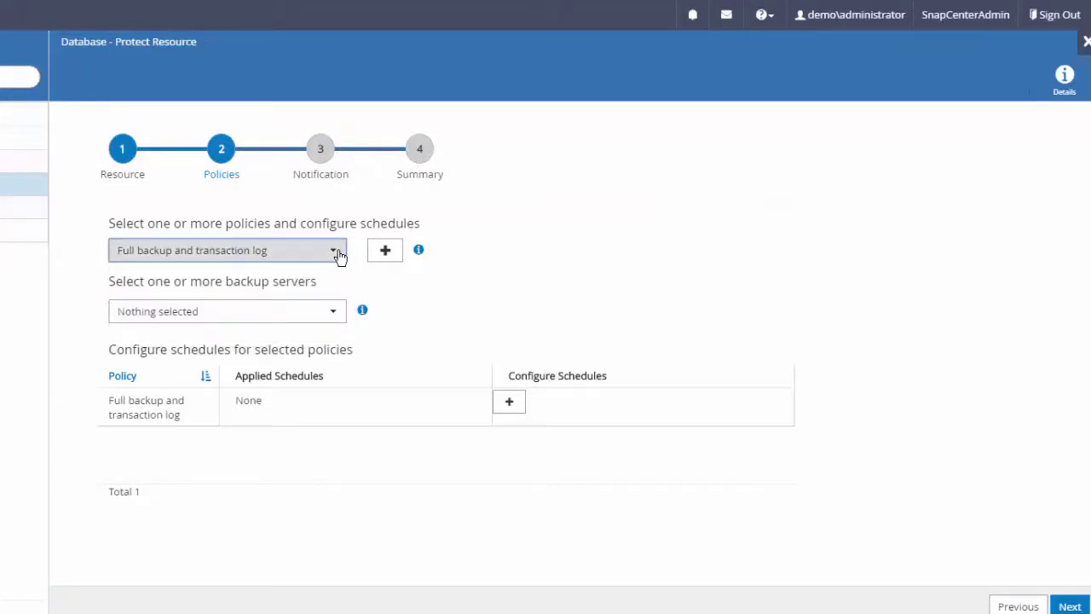
pyautogui.click(331, 320)
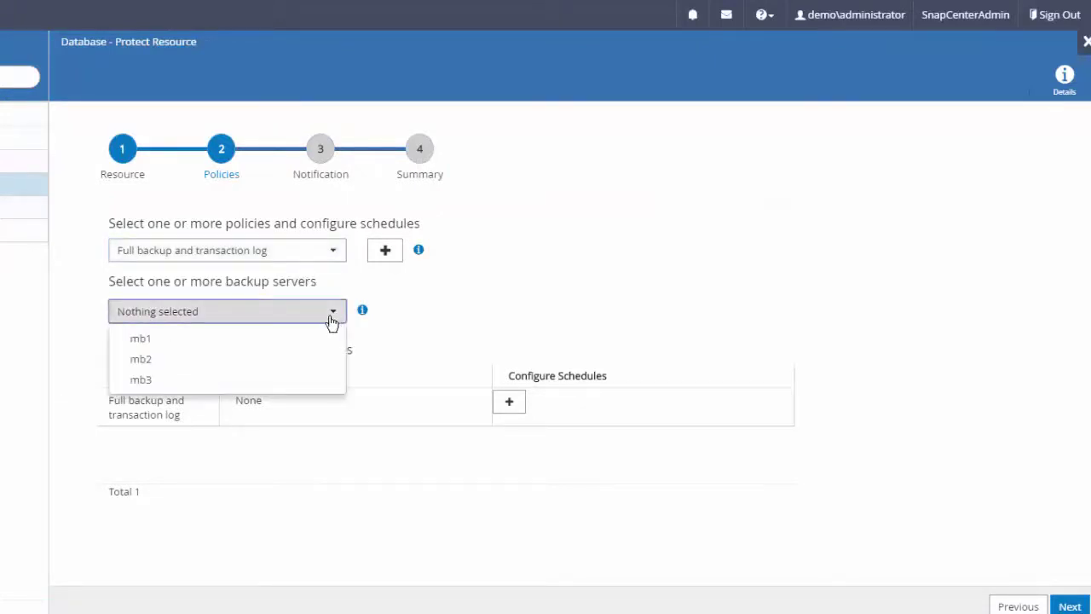
pyautogui.click(265, 363)
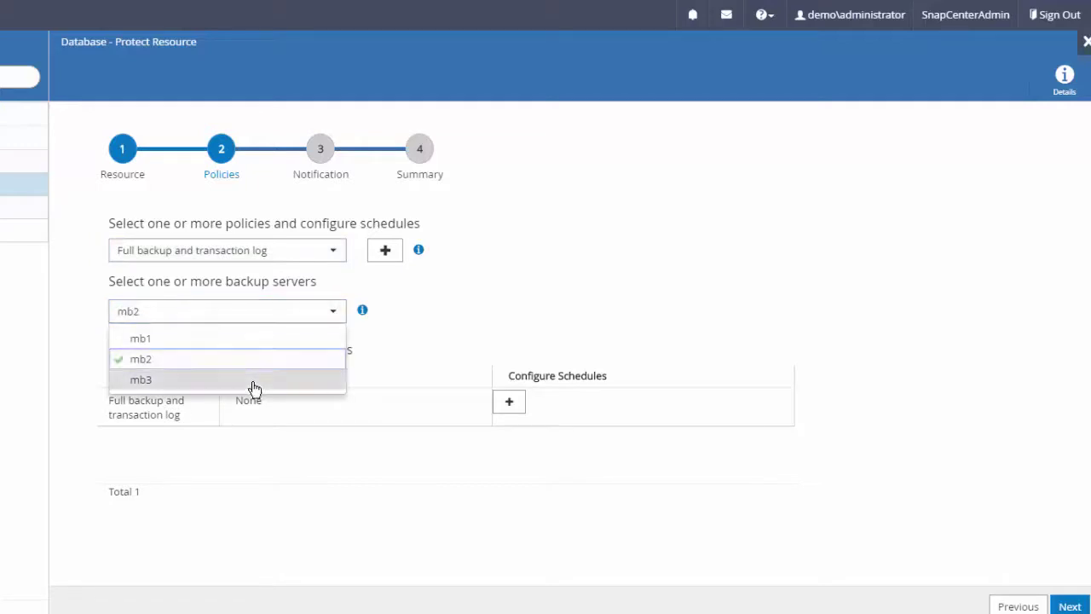
pyautogui.click(253, 385)
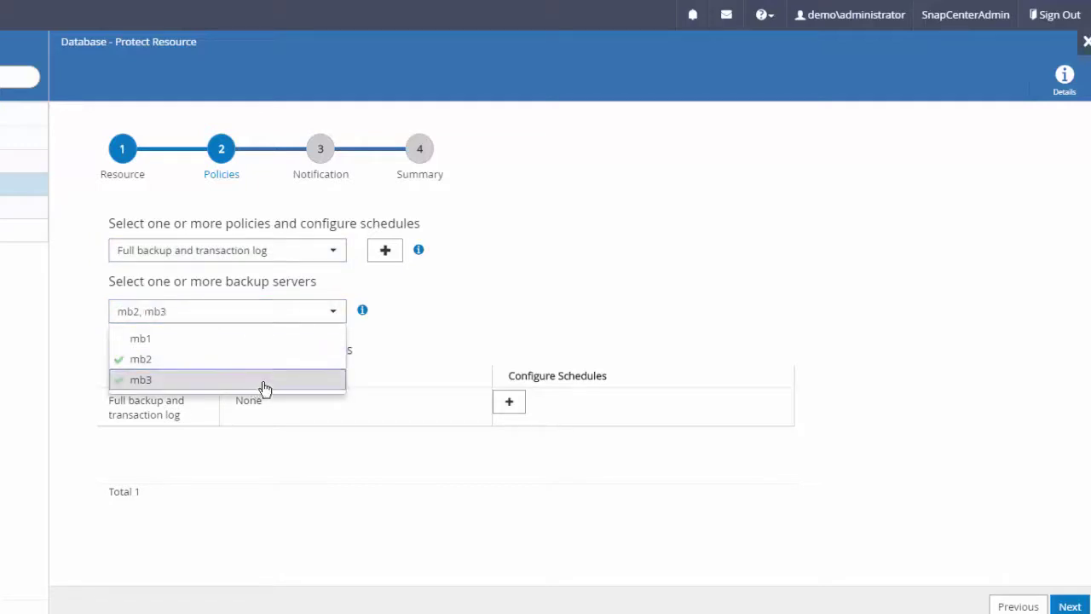
# - Add an hourly schedule repeating every 1 hour to the selected policy, and finish the database protection with email preference Never
pyautogui.click(506, 402)
pyautogui.click(605, 407)
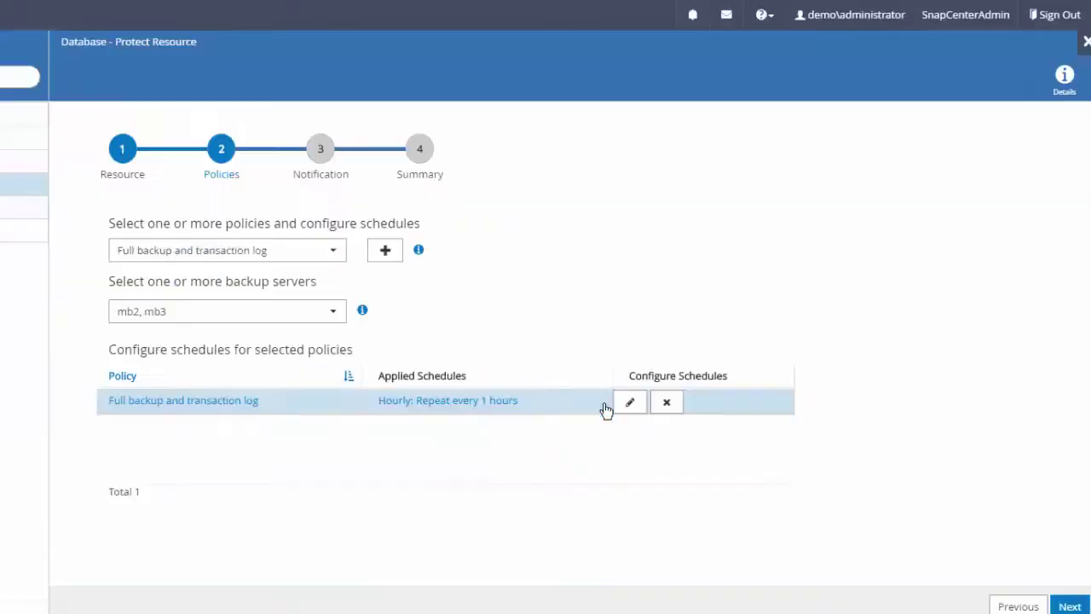
pyautogui.click(1069, 607)
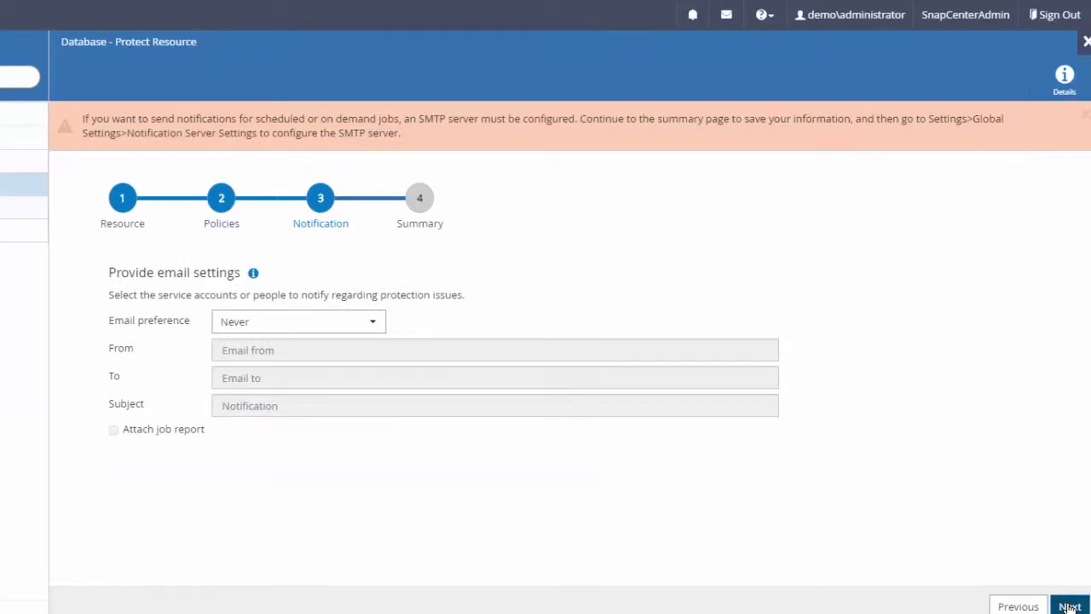
pyautogui.click(1070, 607)
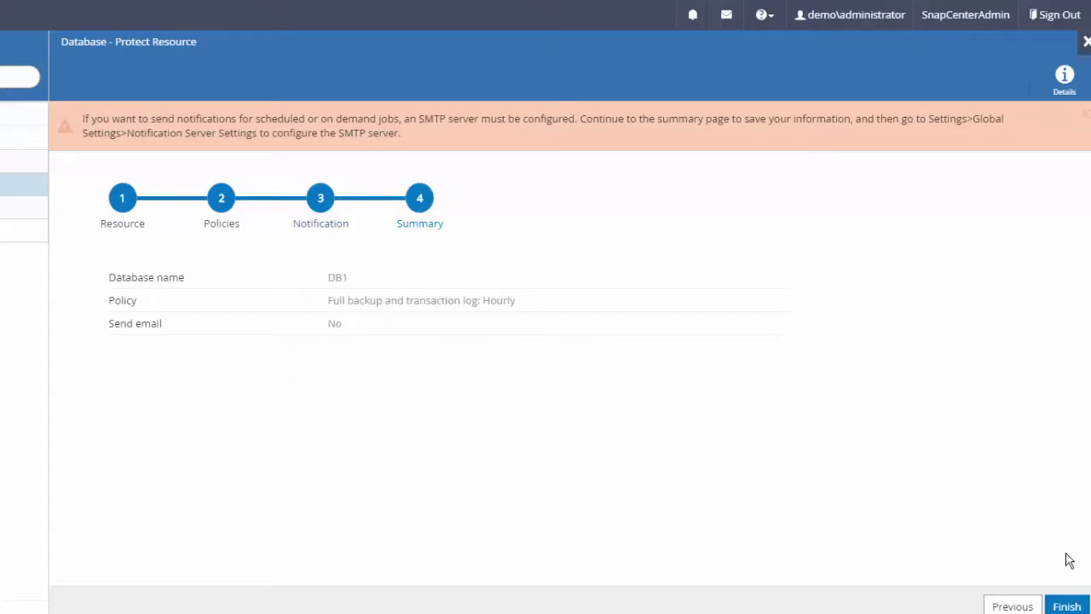
pyautogui.click(1068, 606)
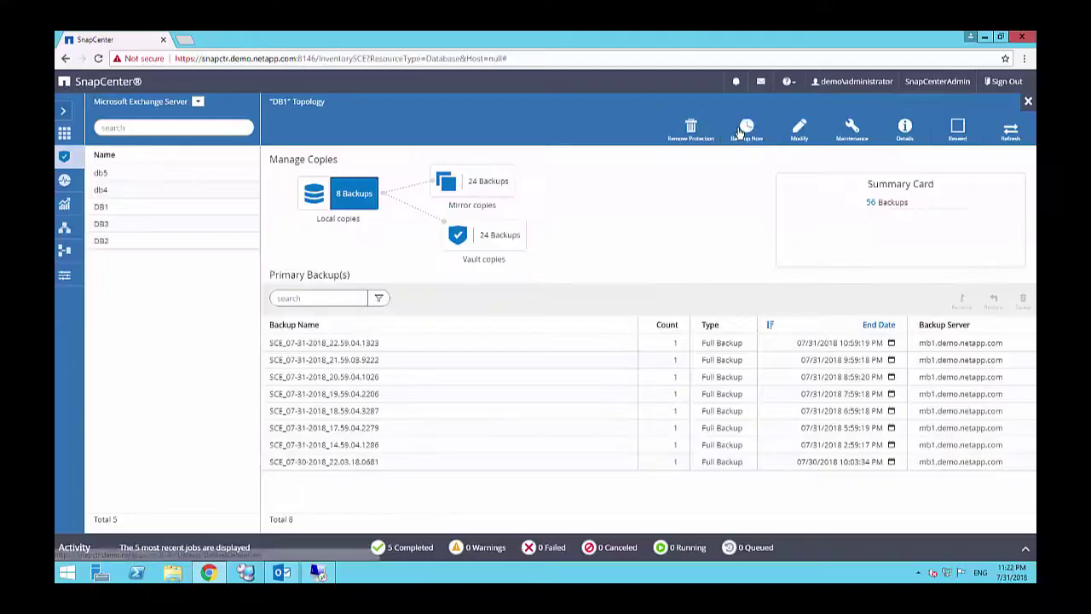
# - Run an on-demand backup of DB1 with the policy "Full backup and transaction log"
pyautogui.click(739, 129)
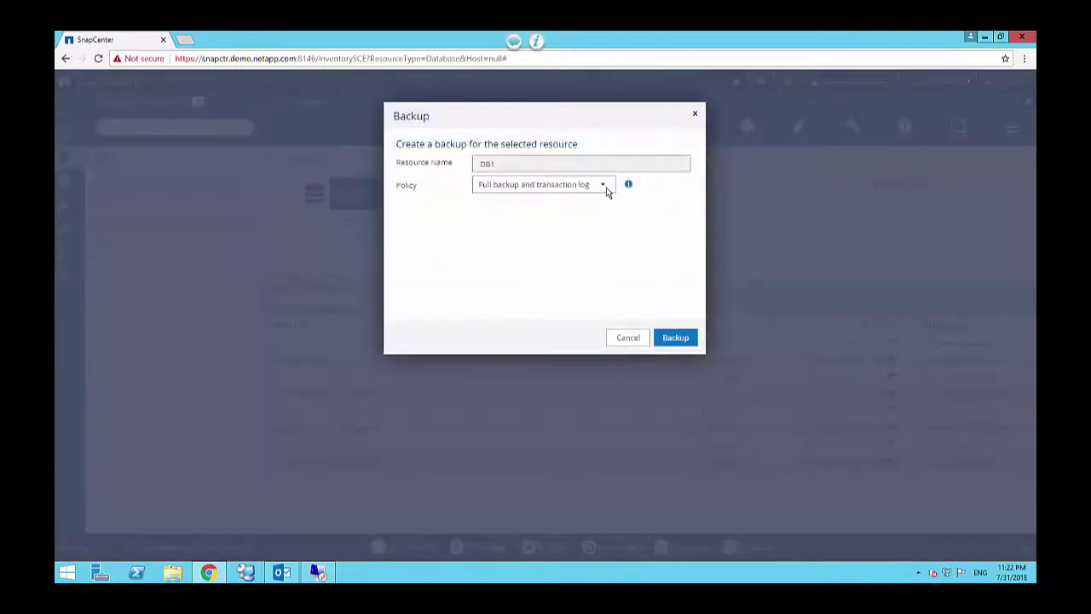
pyautogui.click(606, 188)
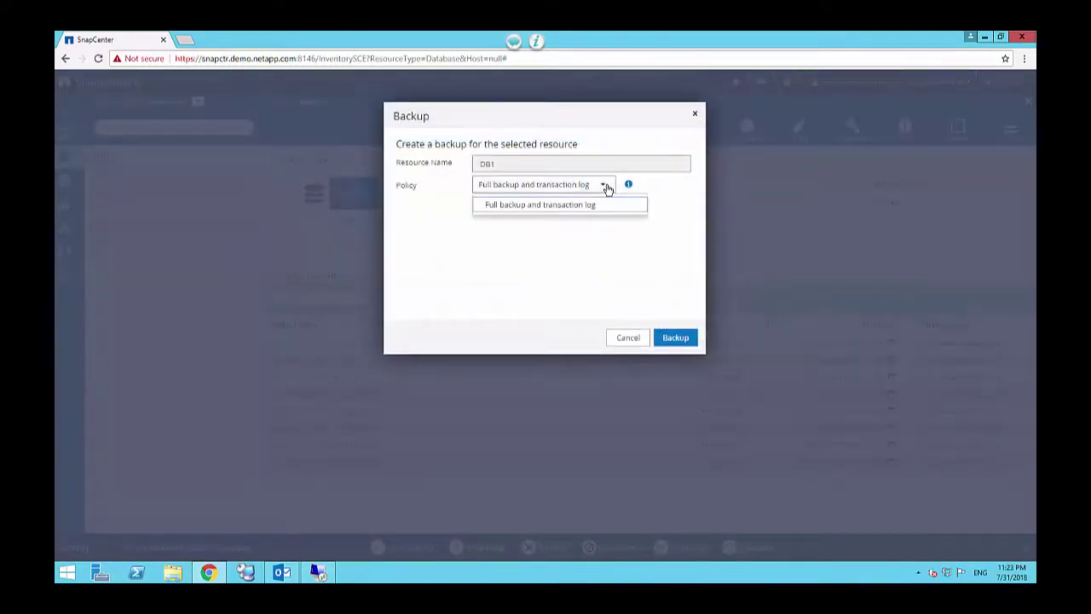
pyautogui.click(606, 188)
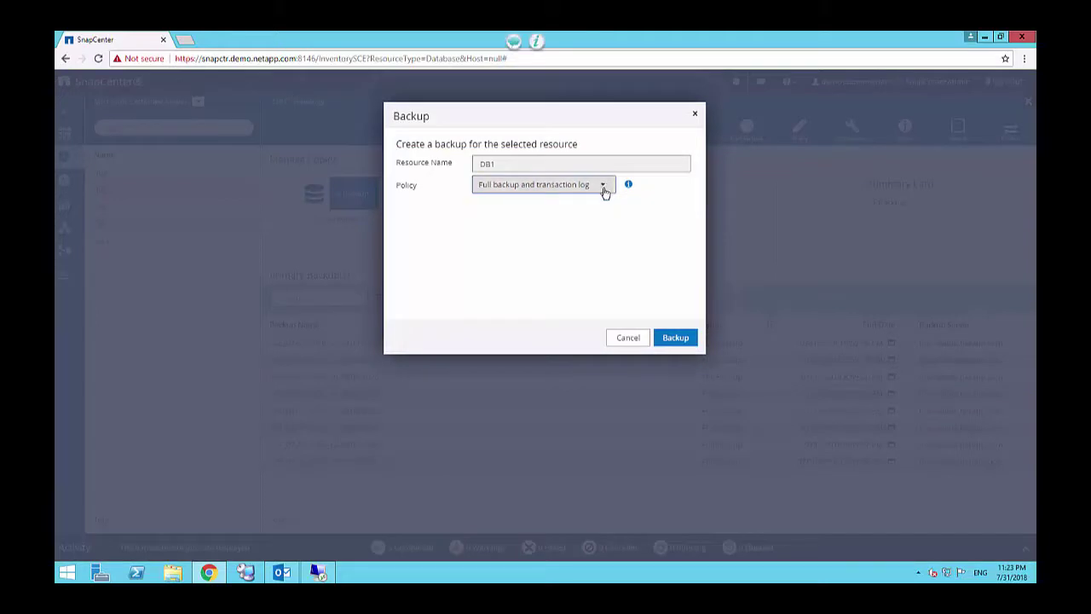
pyautogui.click(675, 337)
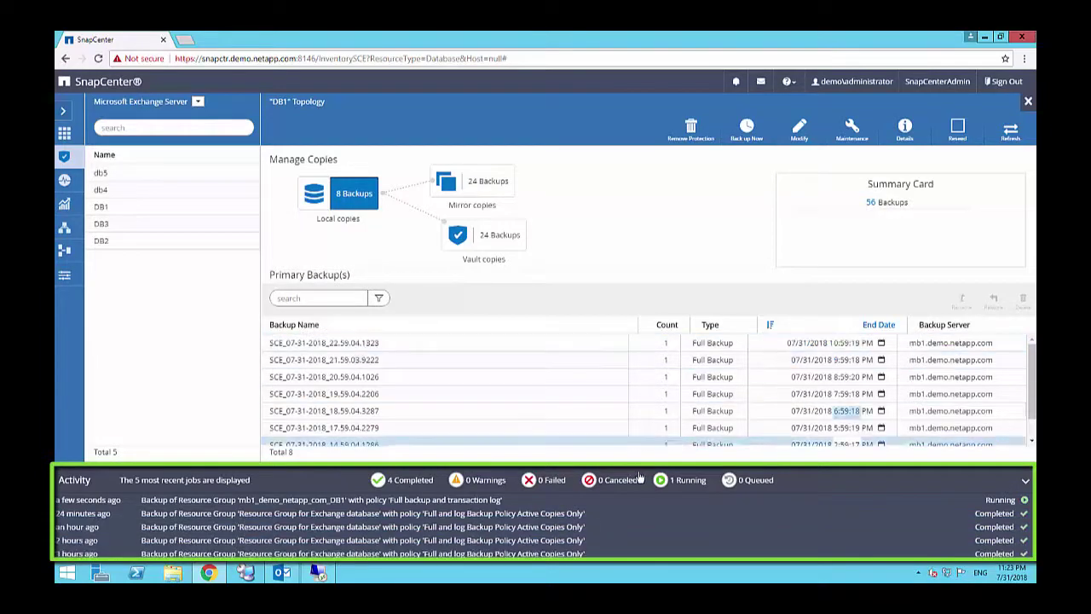
# - Examine the job details of the DB1 backup just started, including its server and replication tasks, and close them
pyautogui.click(632, 501)
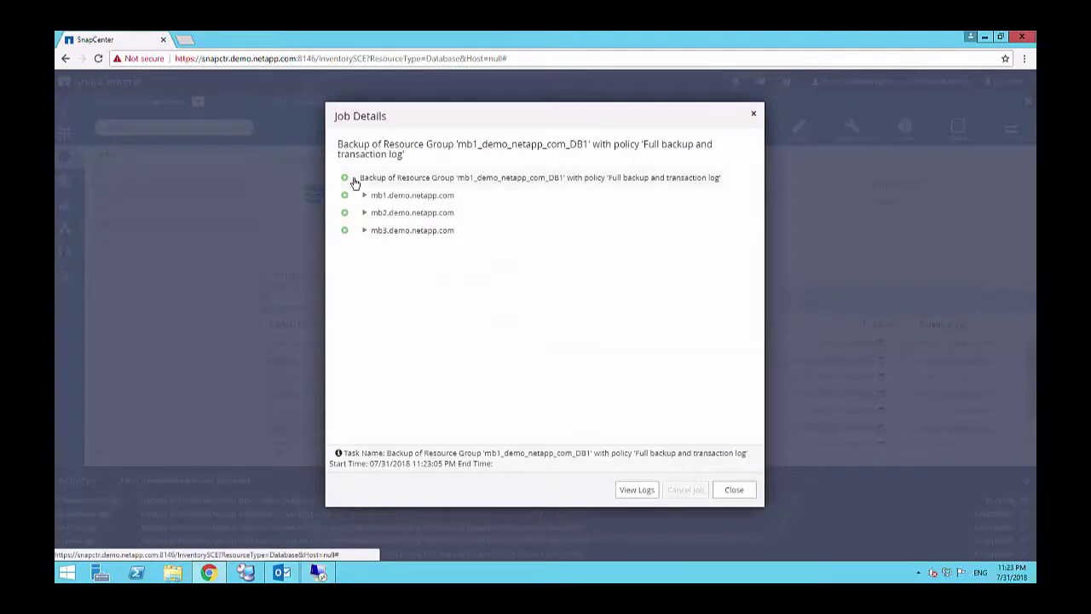
pyautogui.click(355, 181)
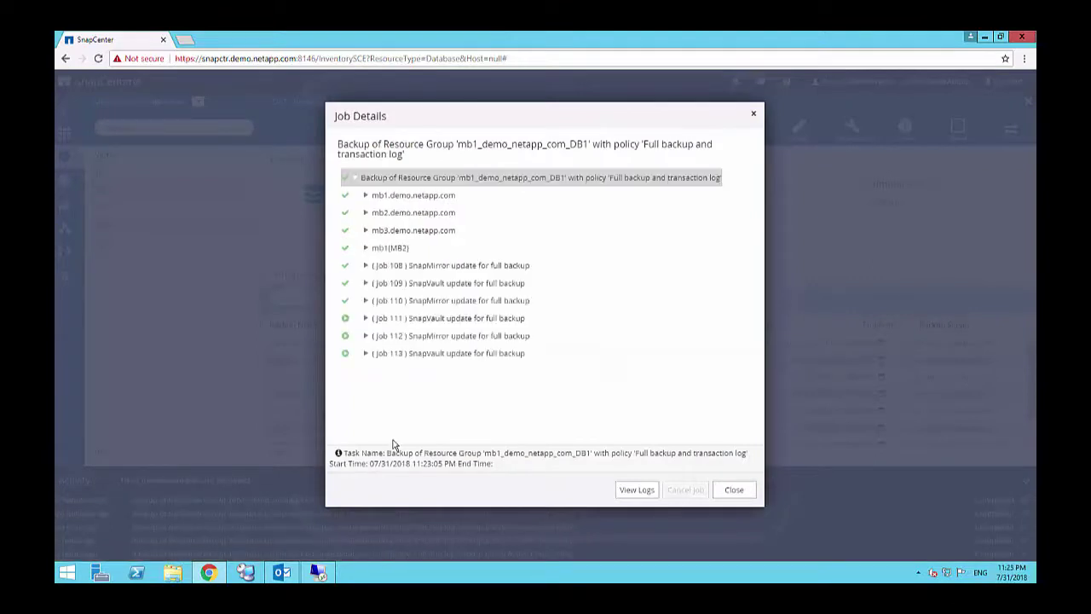
pyautogui.click(734, 491)
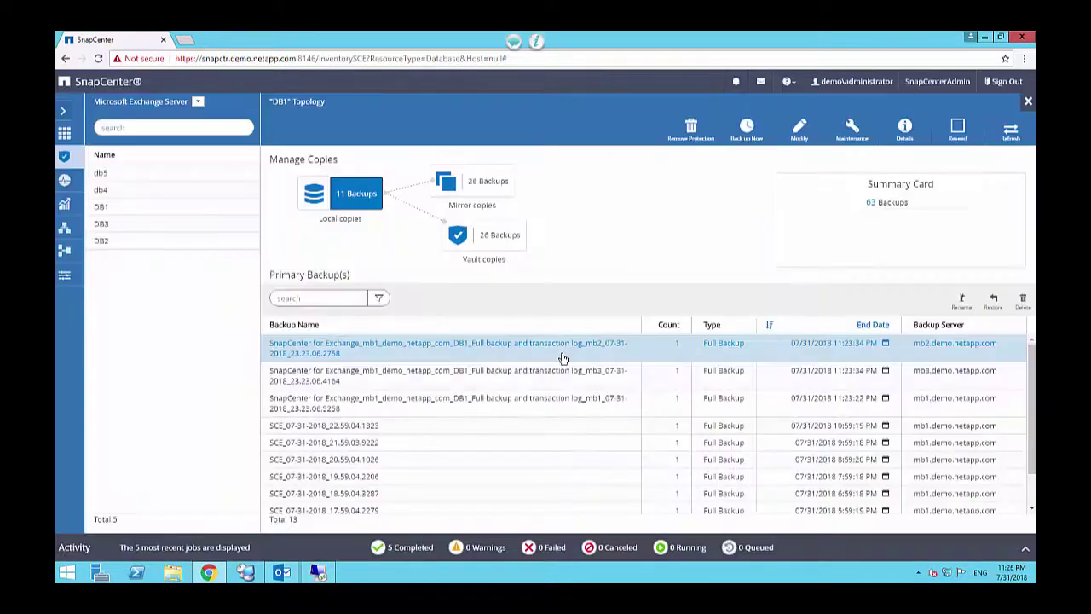
# - Inspect DB1's secondary mirror and vault backups, selecting the newest mb3 backup in each list
pyautogui.click(502, 189)
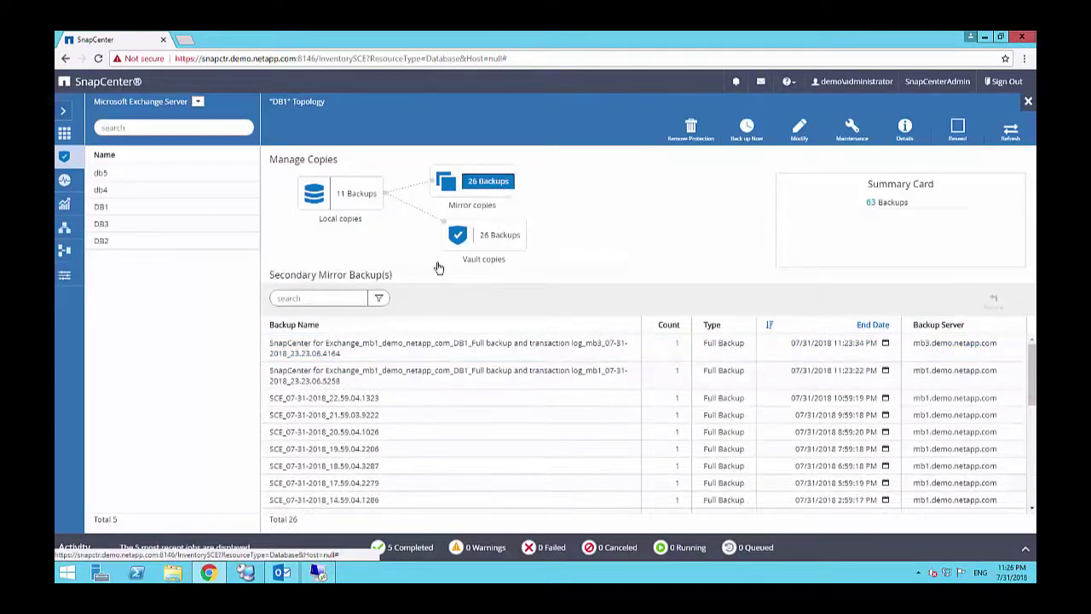
pyautogui.click(419, 347)
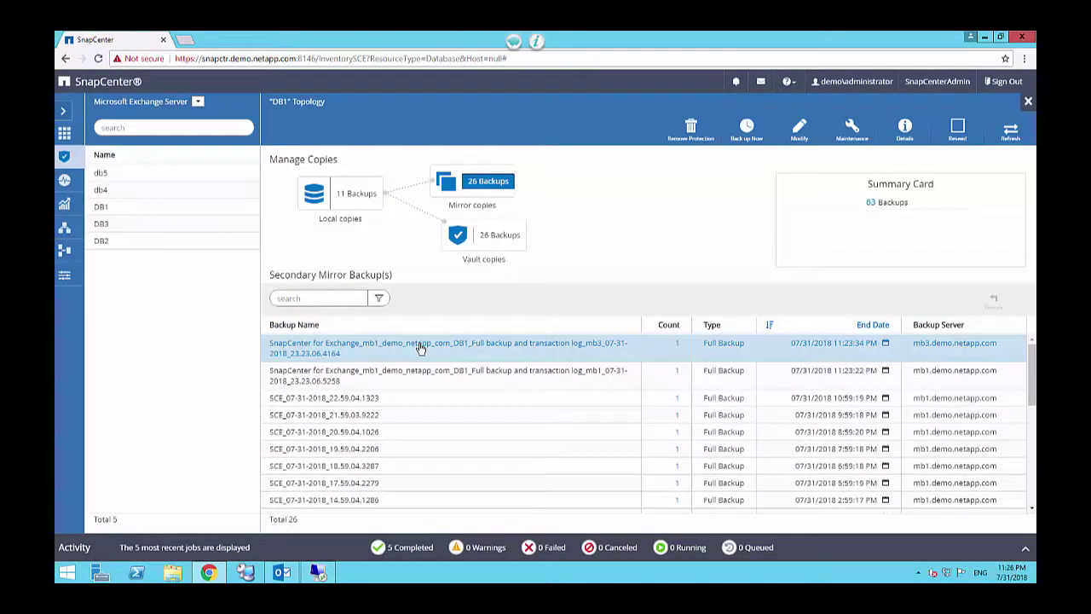
pyautogui.click(502, 247)
pyautogui.click(444, 359)
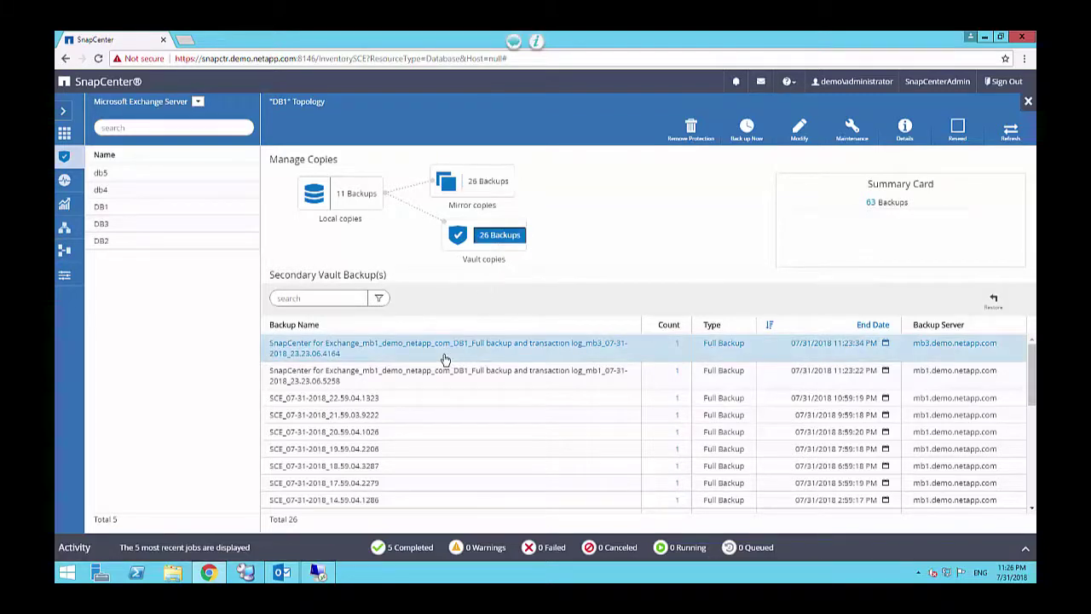